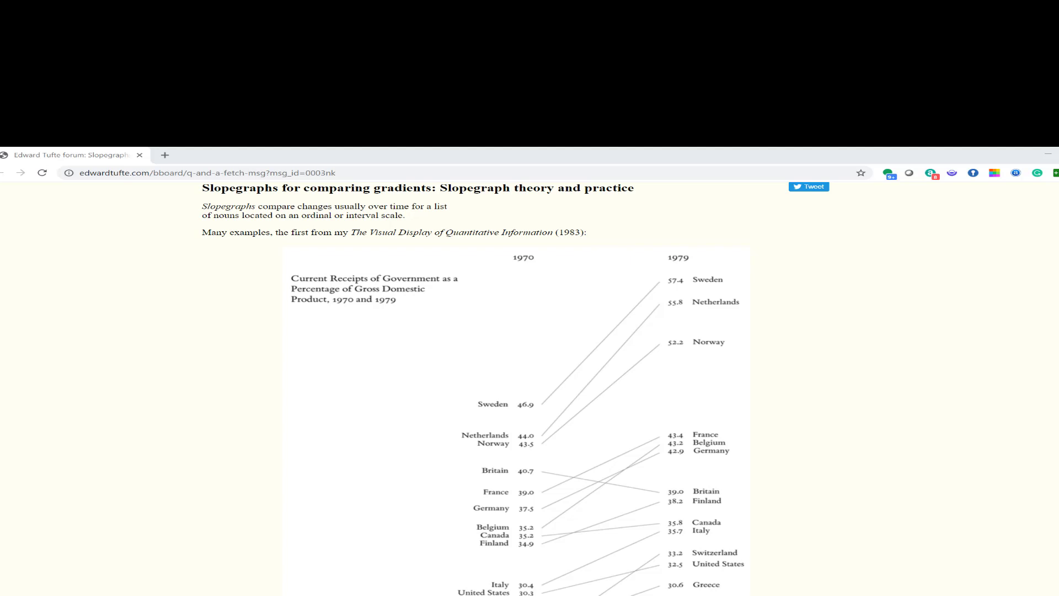
Scroll around the empty Slope Graph sheet in Qlik Sense Desktop, ready for editing
scroll(530, 386, up, 10)
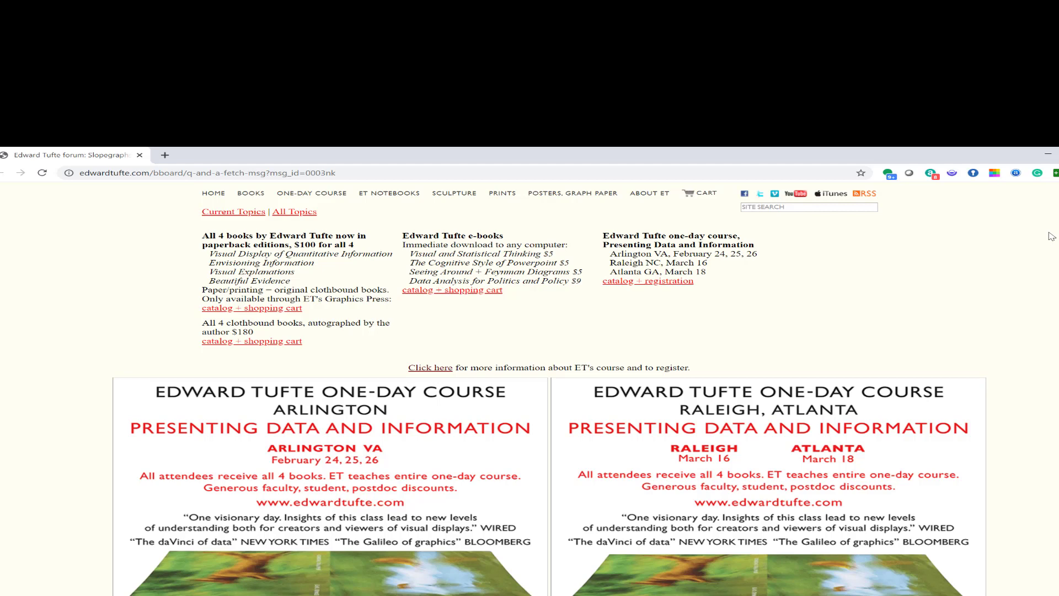
scroll(530, 386, down, 10)
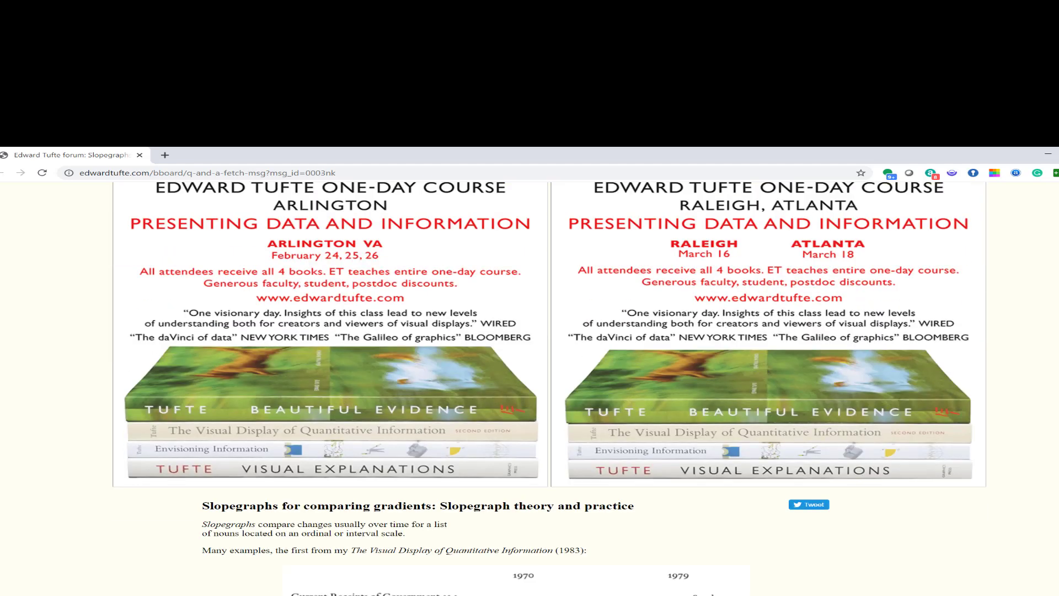
scroll(530, 386, down, 2)
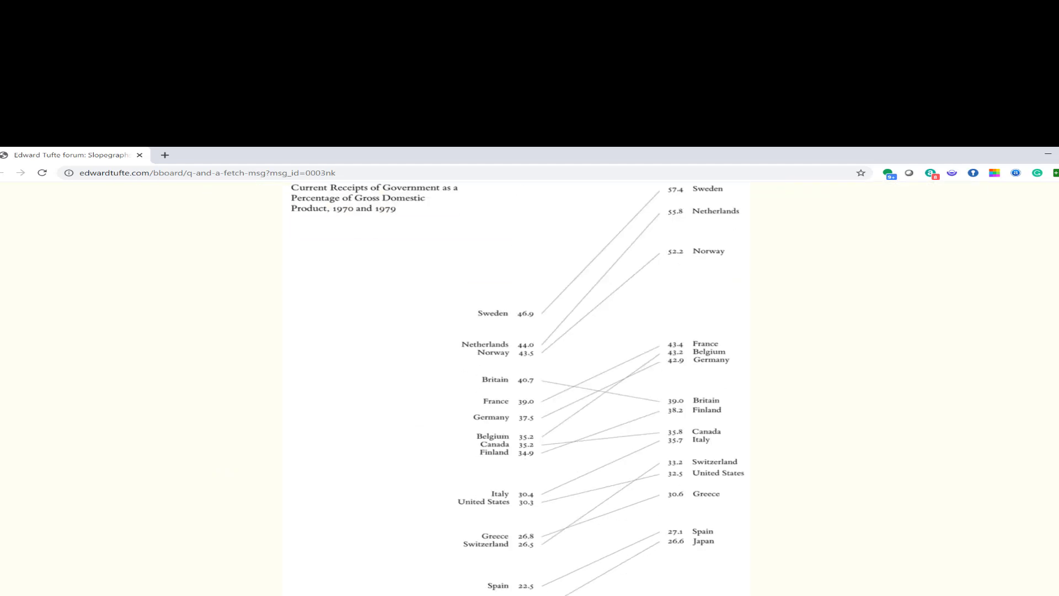
scroll(529, 386, up, 1)
scroll(530, 386, down, 1)
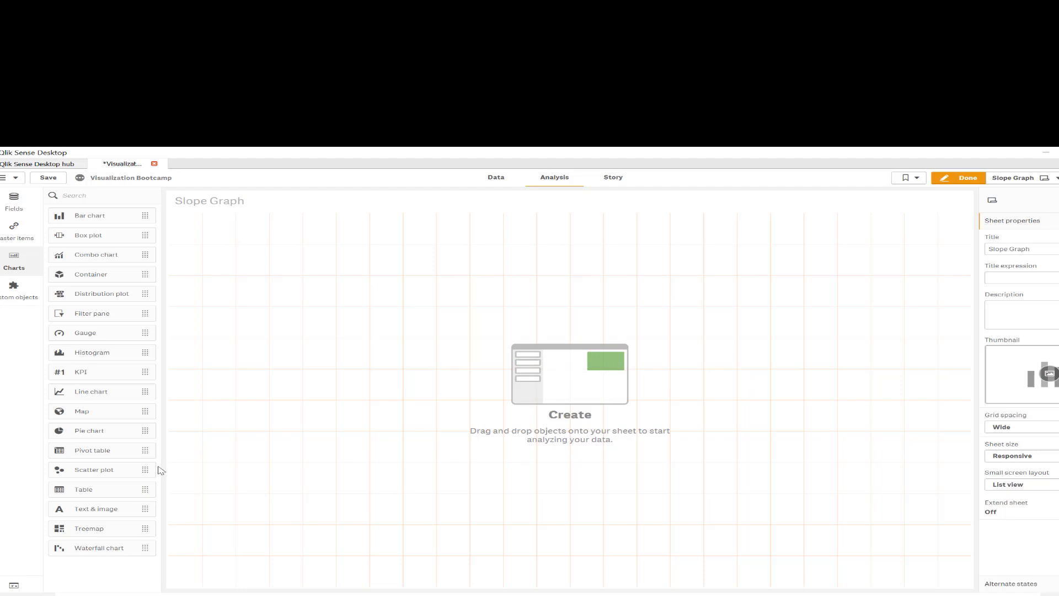
Place a line chart on the Slope Graph sheet, enlarge it, and start adding a dimension
drag(77, 393, 362, 393)
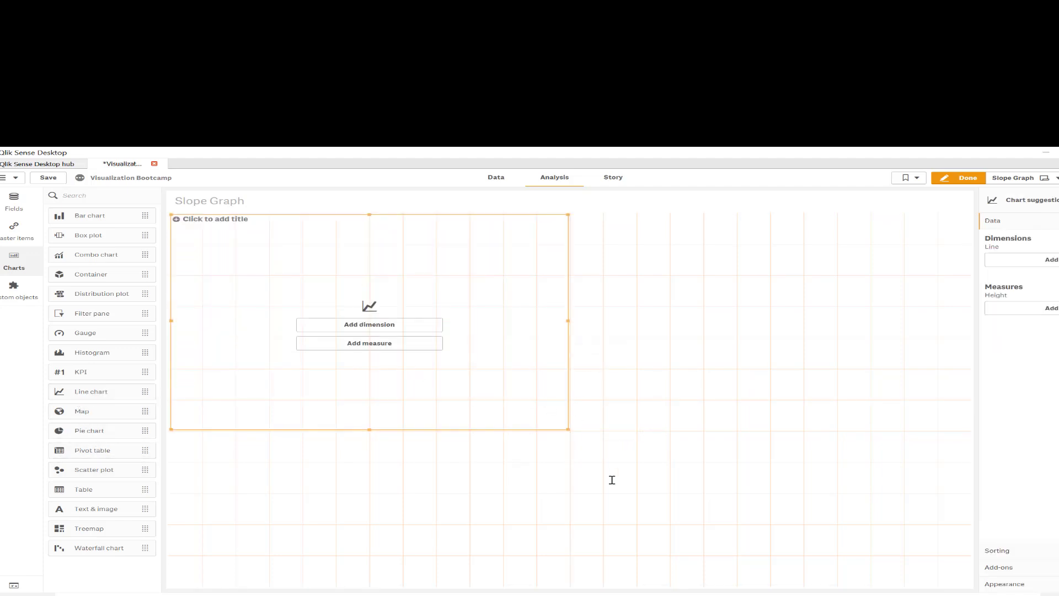
drag(612, 480, 655, 577)
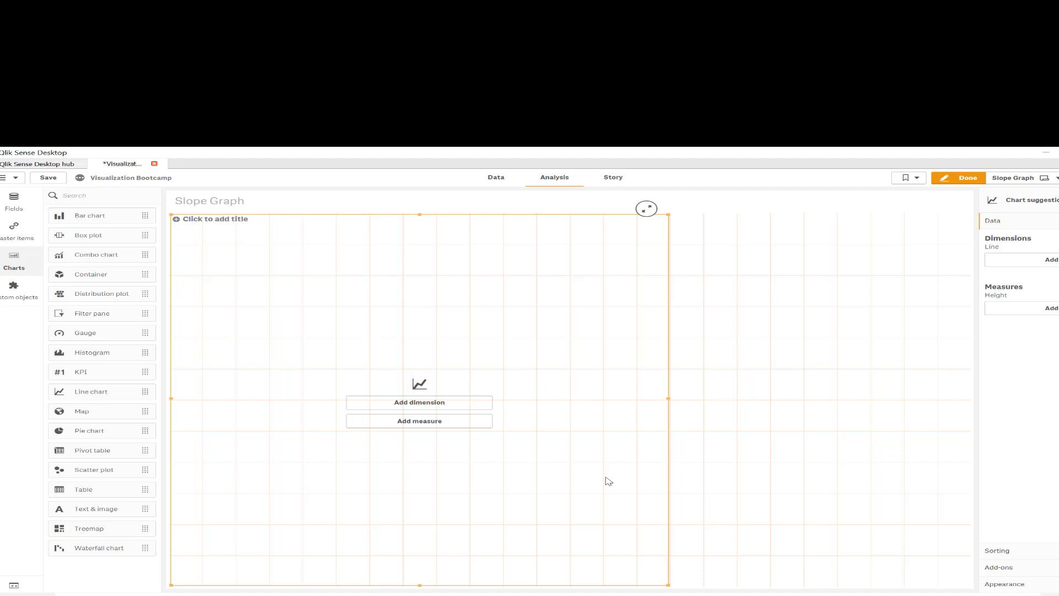
click(468, 402)
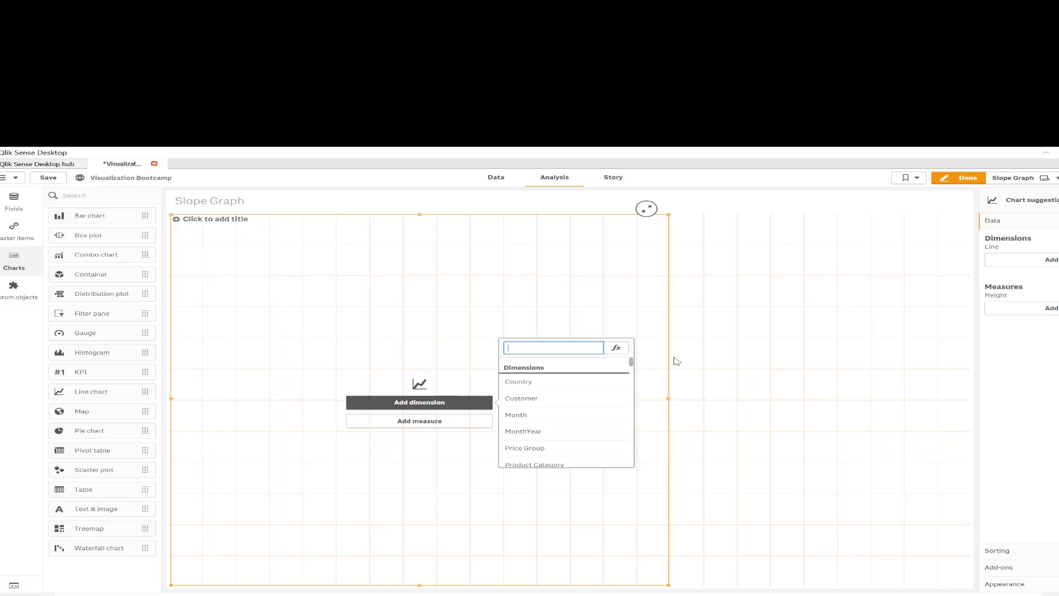
Add Year and Country as the line chart's dimensions and begin a custom measure expression
text(Year)
key(Return)
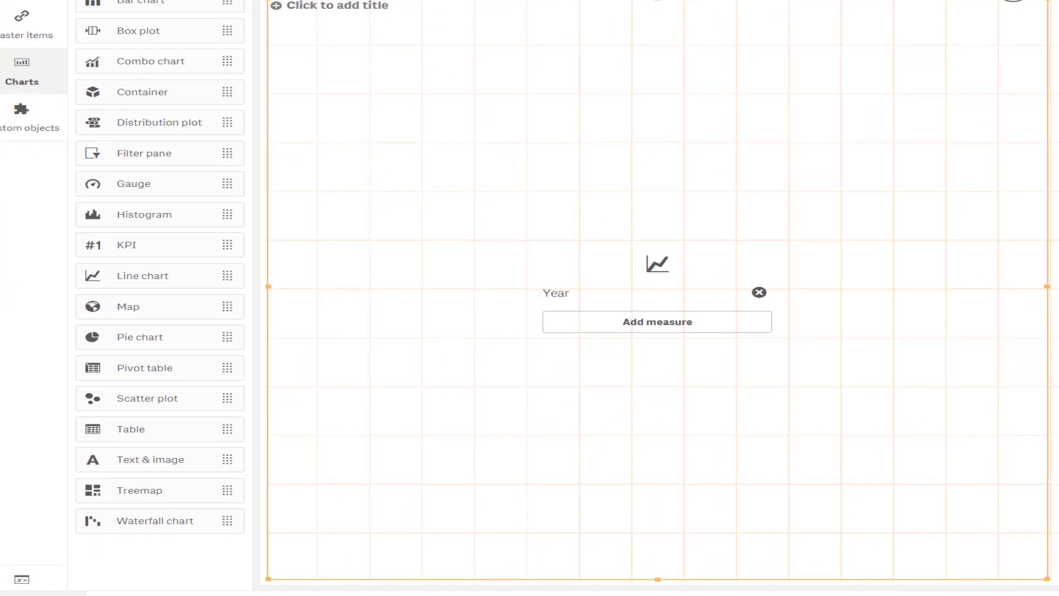
text(Coun)
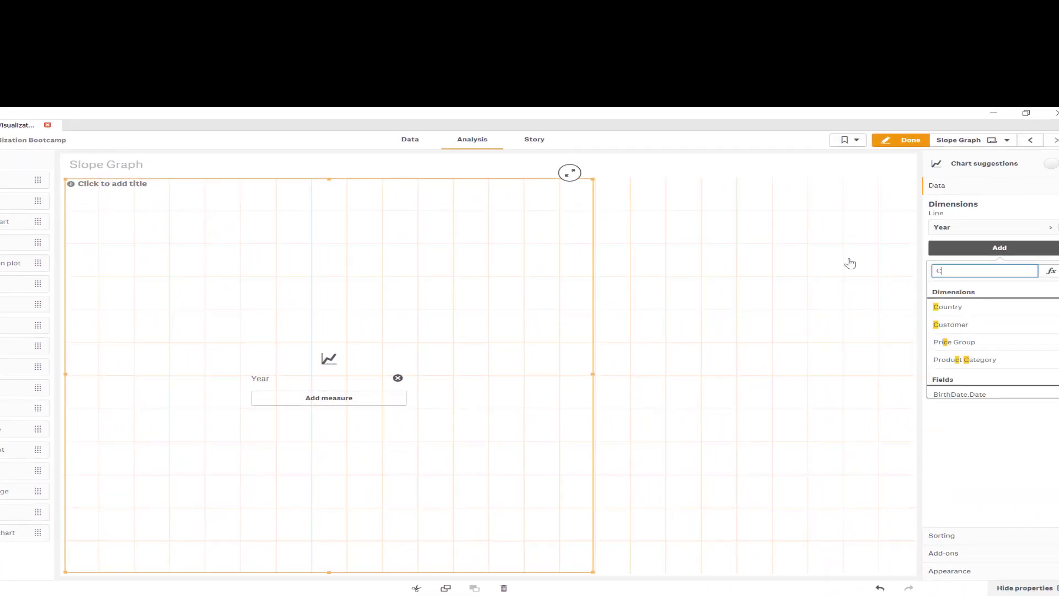
text(t)
key(Return)
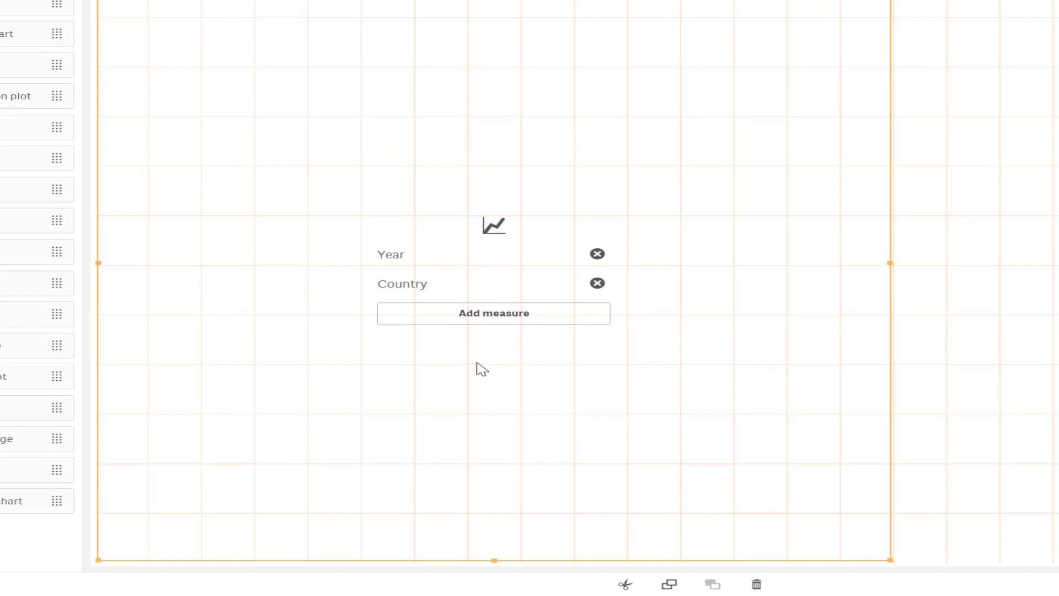
click(490, 314)
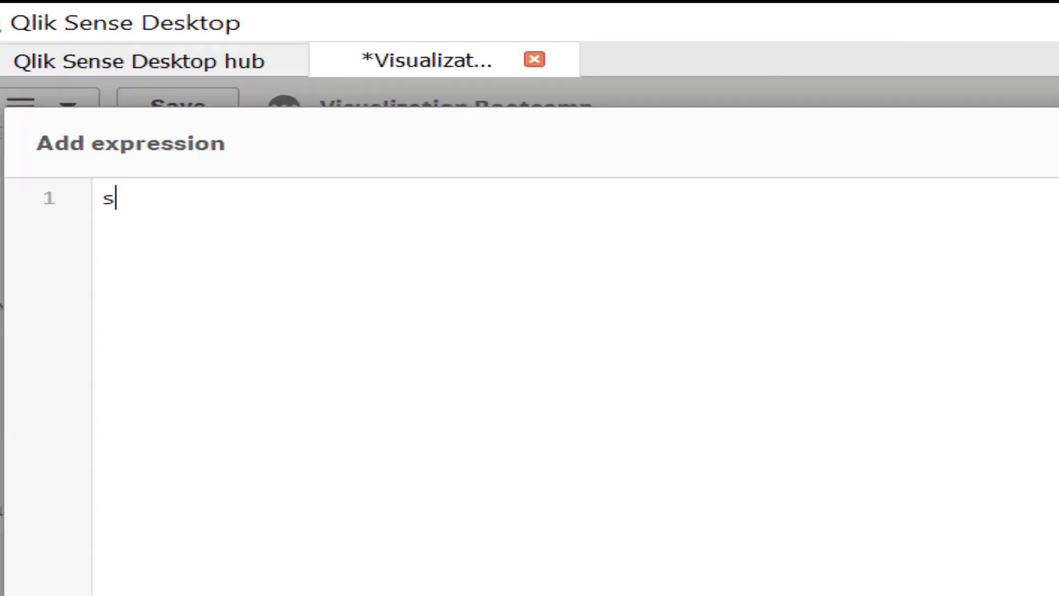
Enter the measure expression sum({<Year = >}Margin) in the expression editor
text(um())
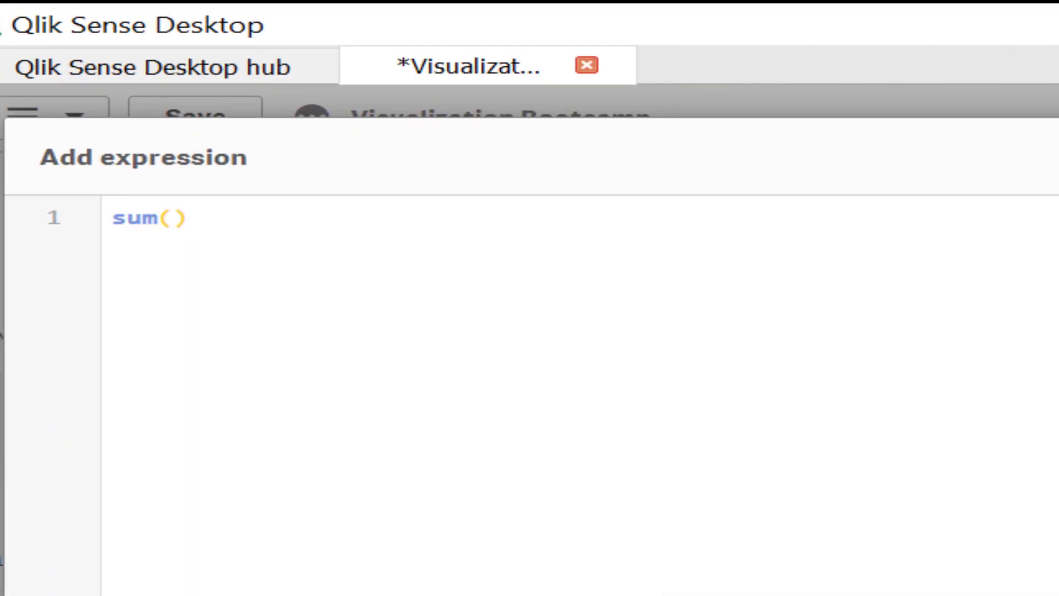
click(174, 220)
text(Margin)
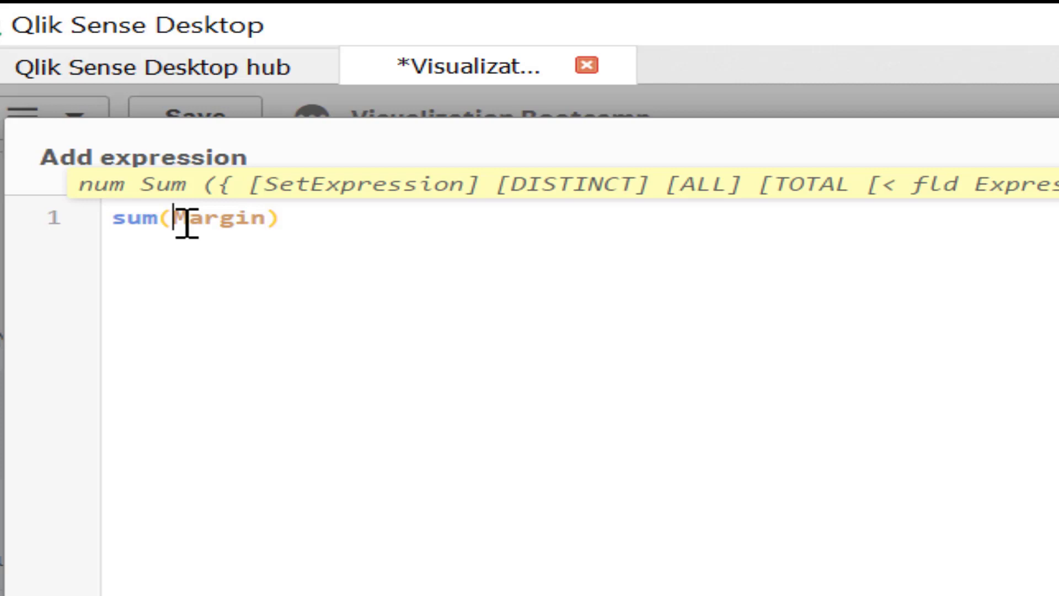
text({)
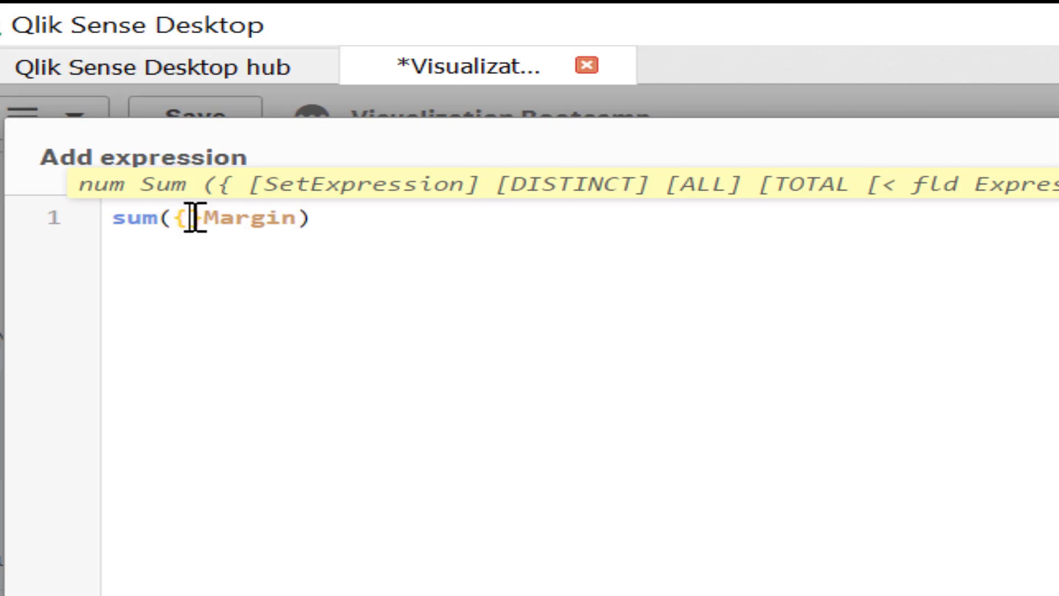
text(<)
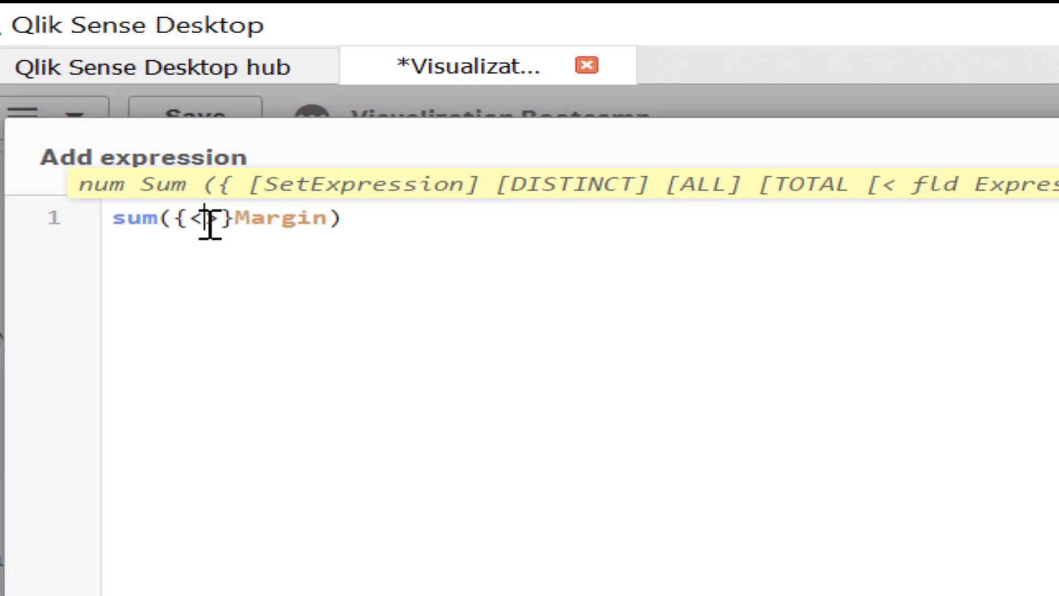
text(Year =)
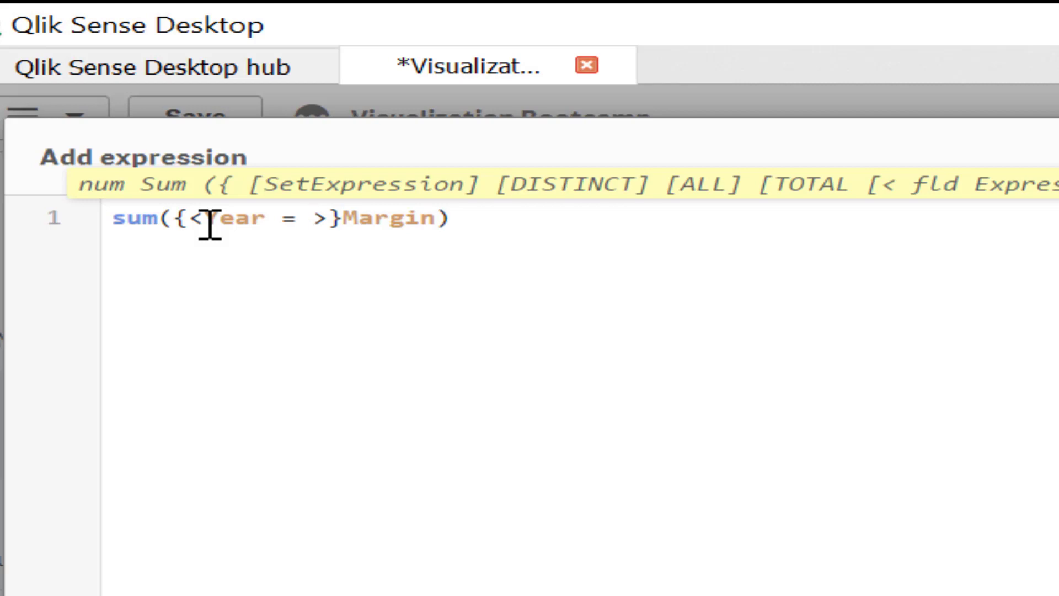
Complete the Year condition as ">=$(=max(Year)-1) <=$(=max(Year))" inside the margin measure
text({})
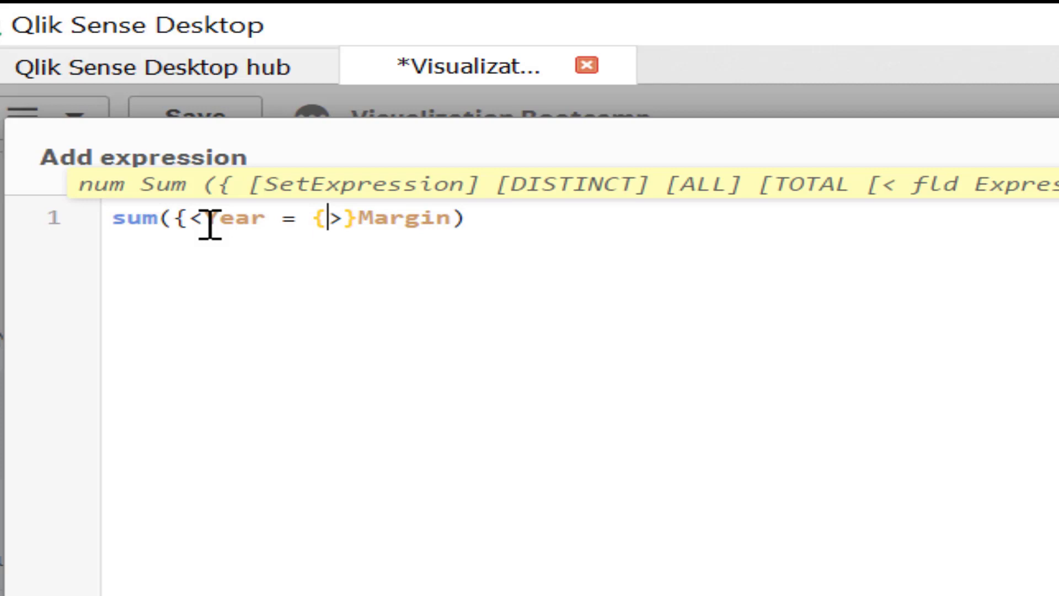
click(333, 223)
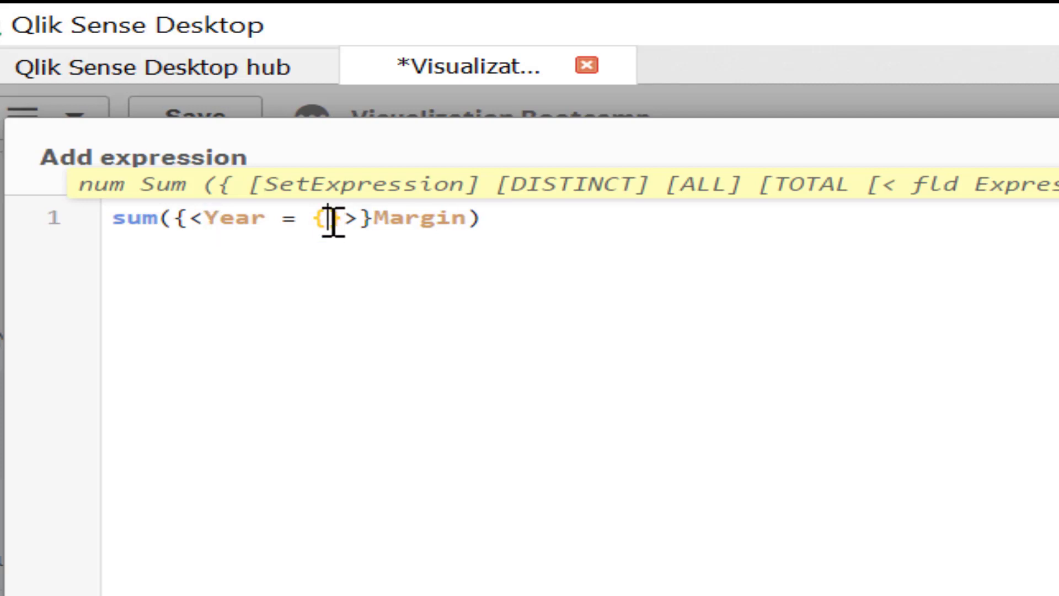
text('")
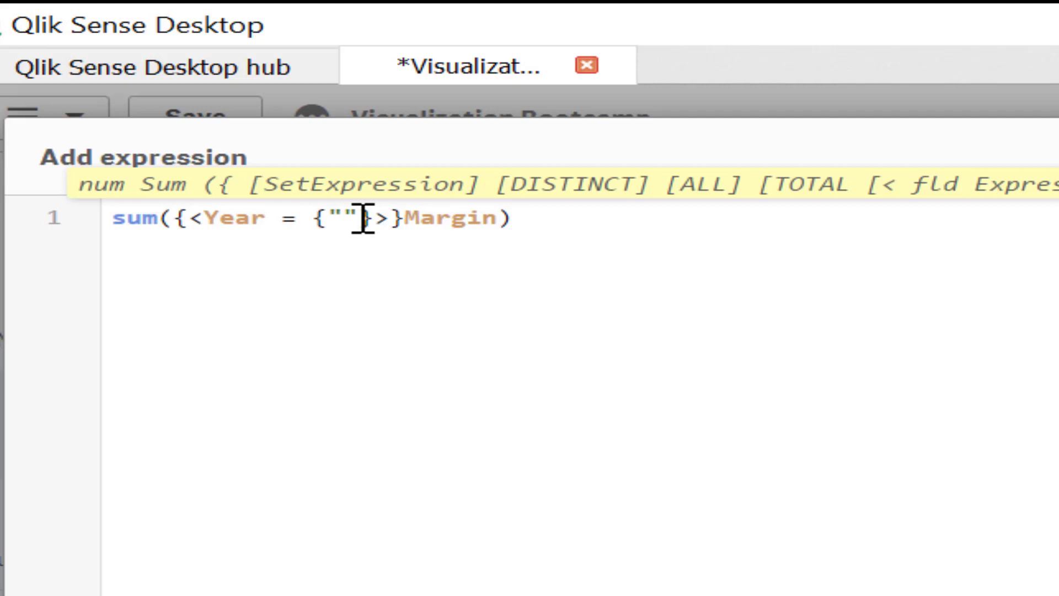
text(>=$())
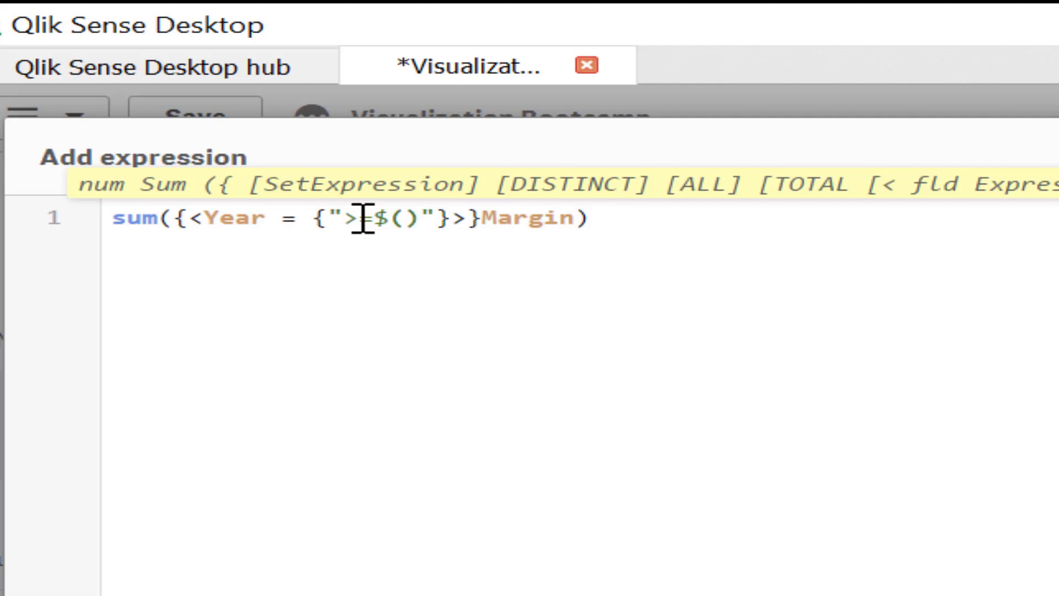
text( <)
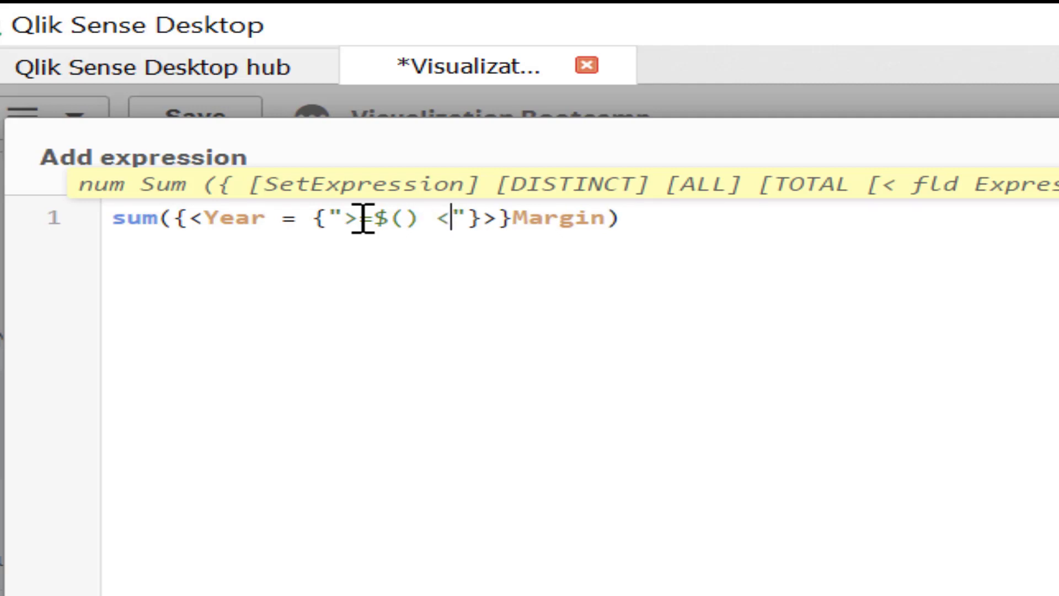
text(=$())
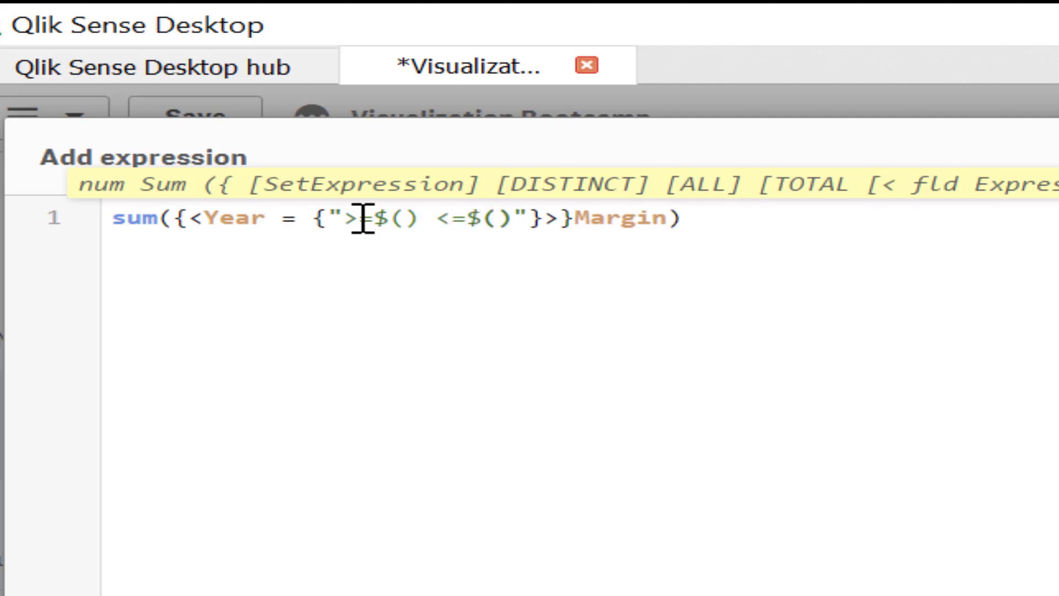
click(410, 217)
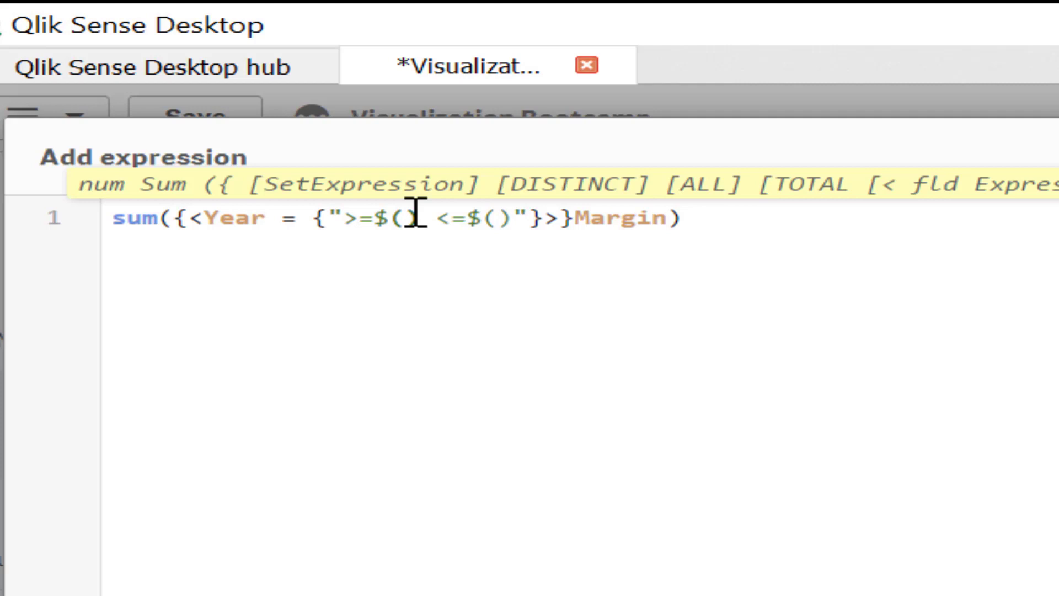
text(=)
text(max(Y)
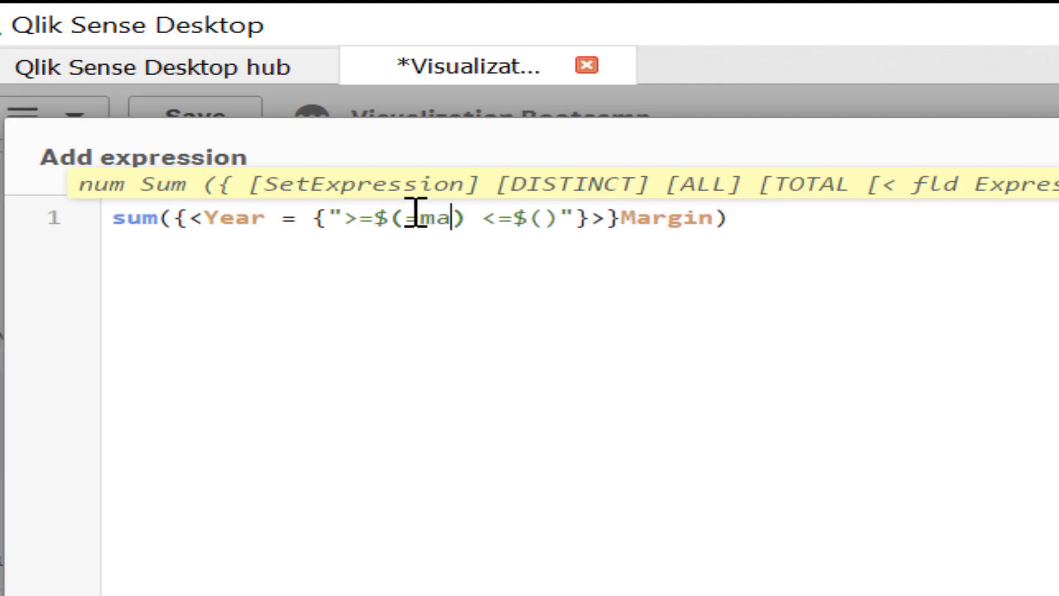
text(ear)-1)
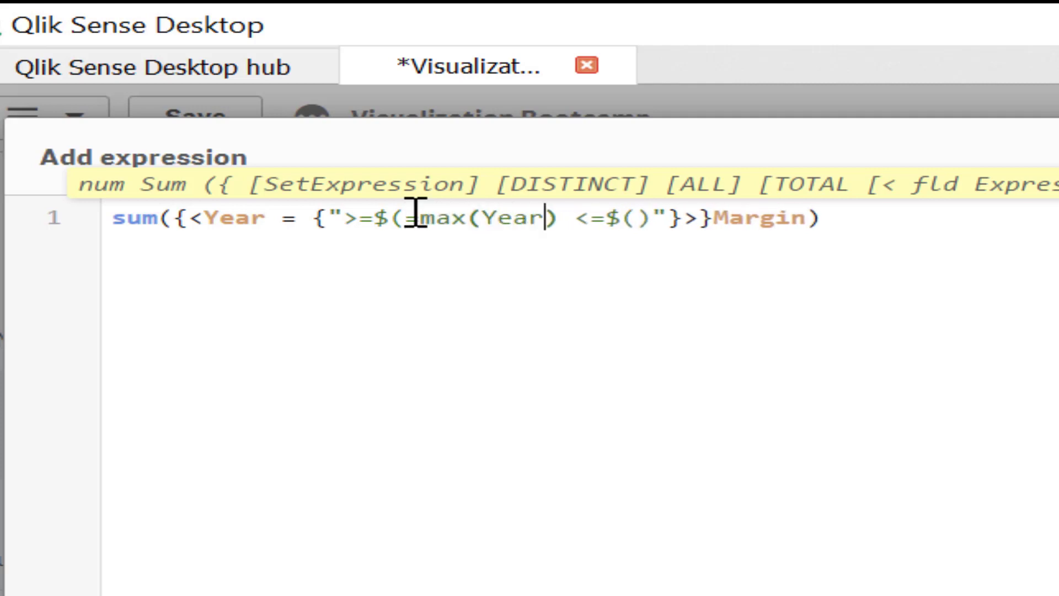
click(684, 228)
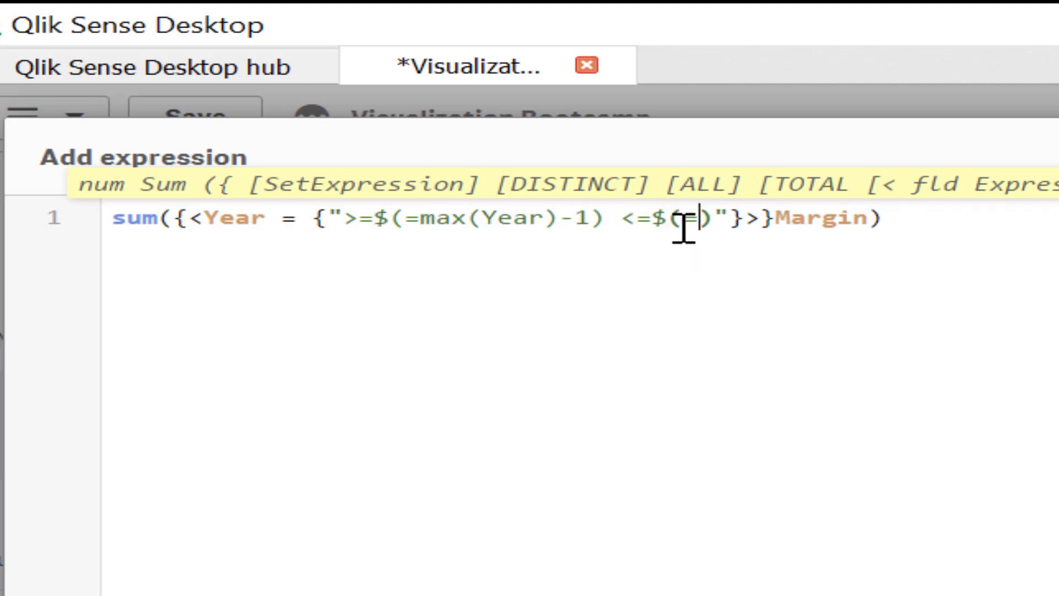
text(=max()
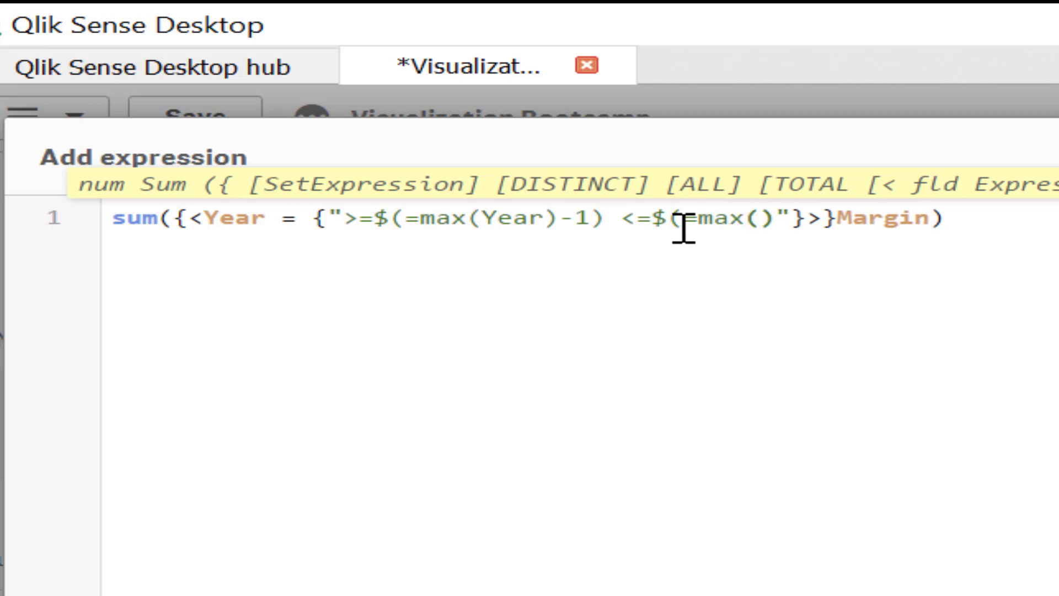
text(Year))
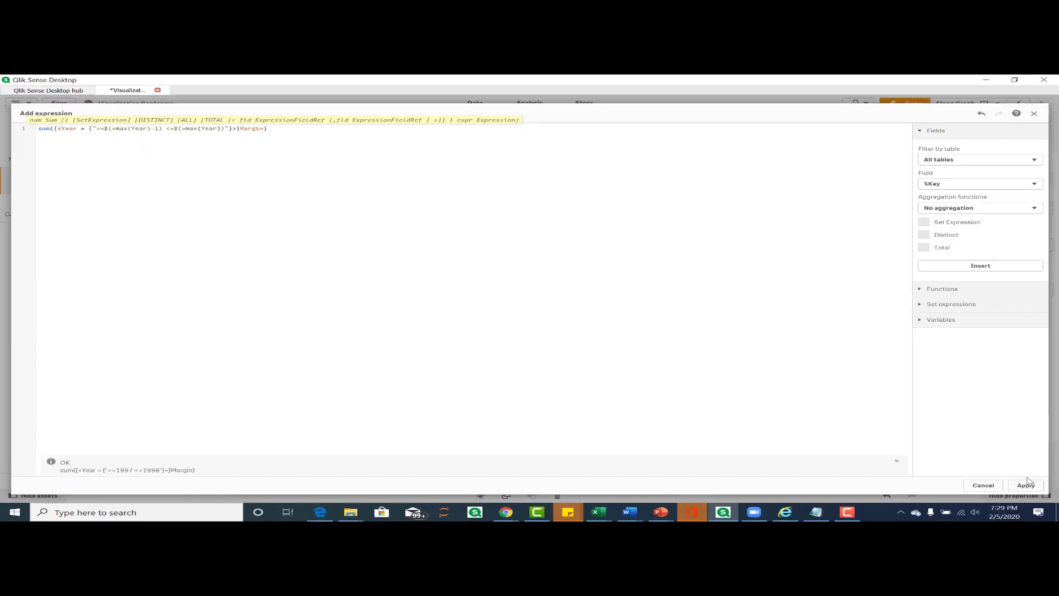
Apply the margin expression so the chart plots each country's margin for 1997 and 1998
click(1026, 485)
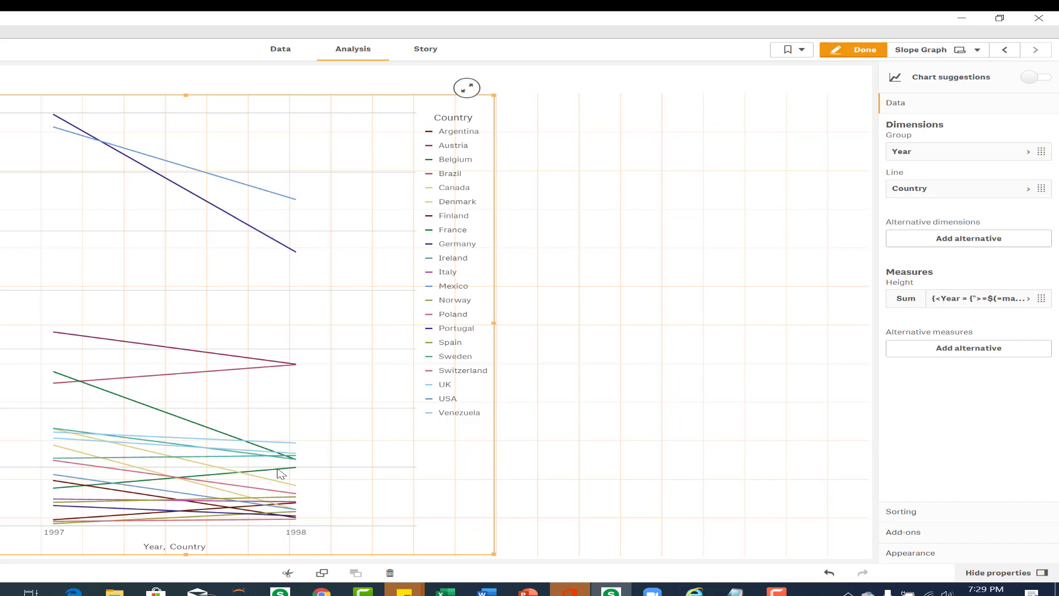
Switch line colours to by-expression and enter match(Year, max(Year), DarkGray(), LightGray())
click(910, 553)
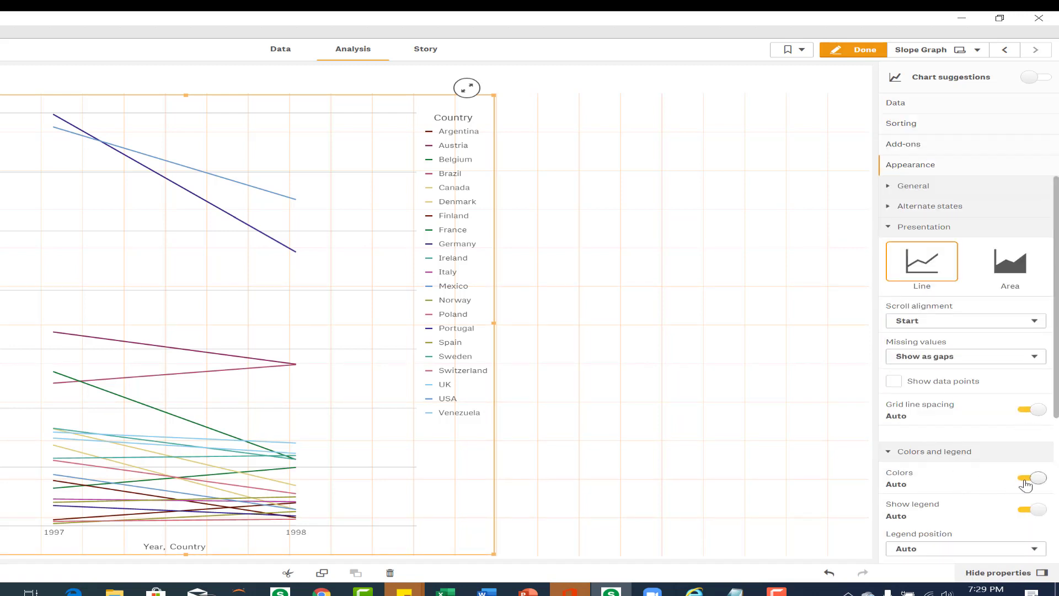
click(1027, 479)
scroll(1043, 491, down, 3)
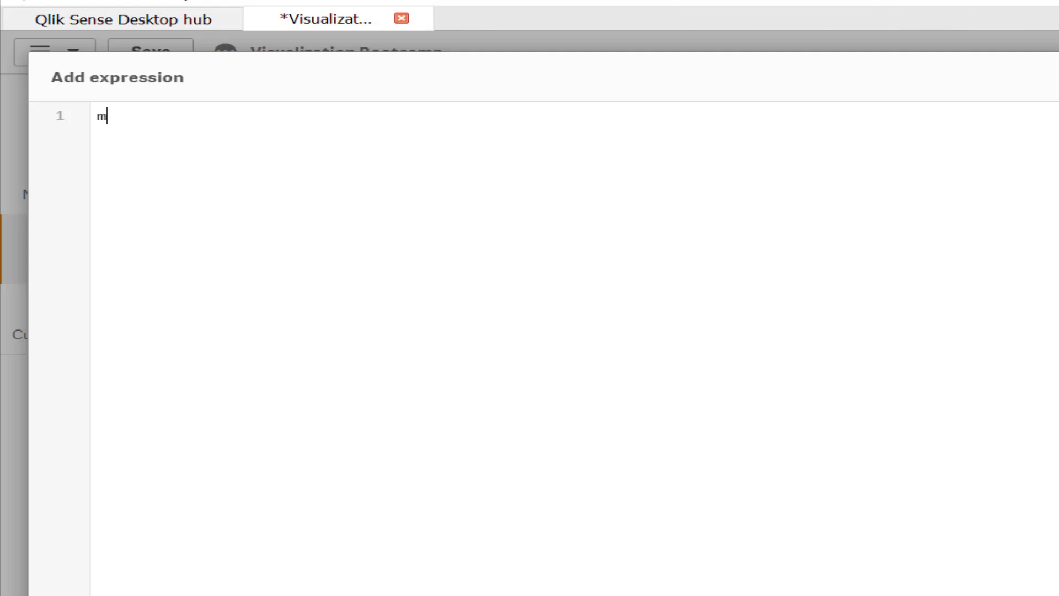
text(Year, )
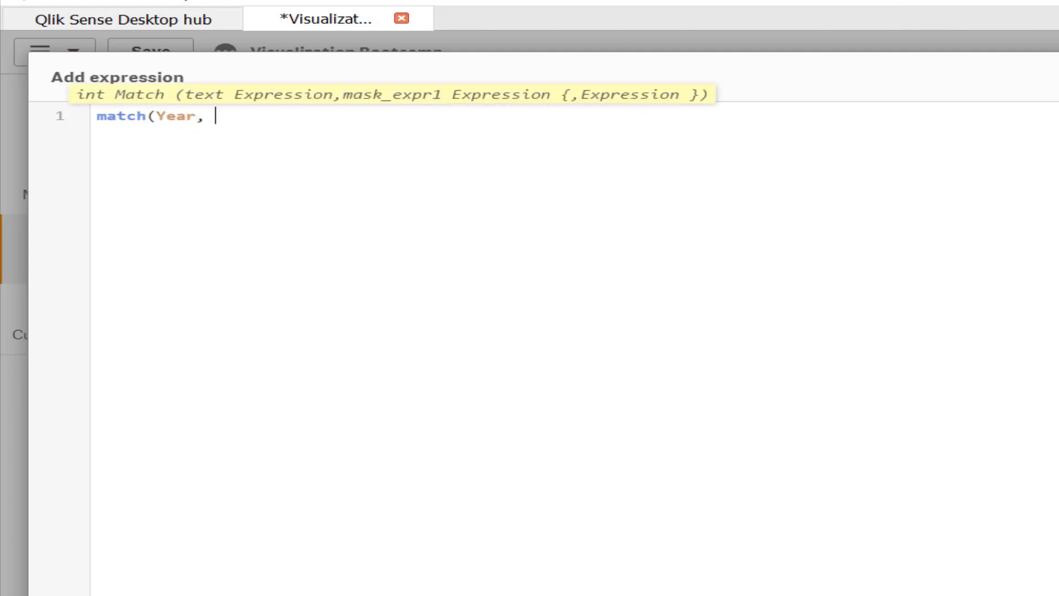
text(max(Year), dar)
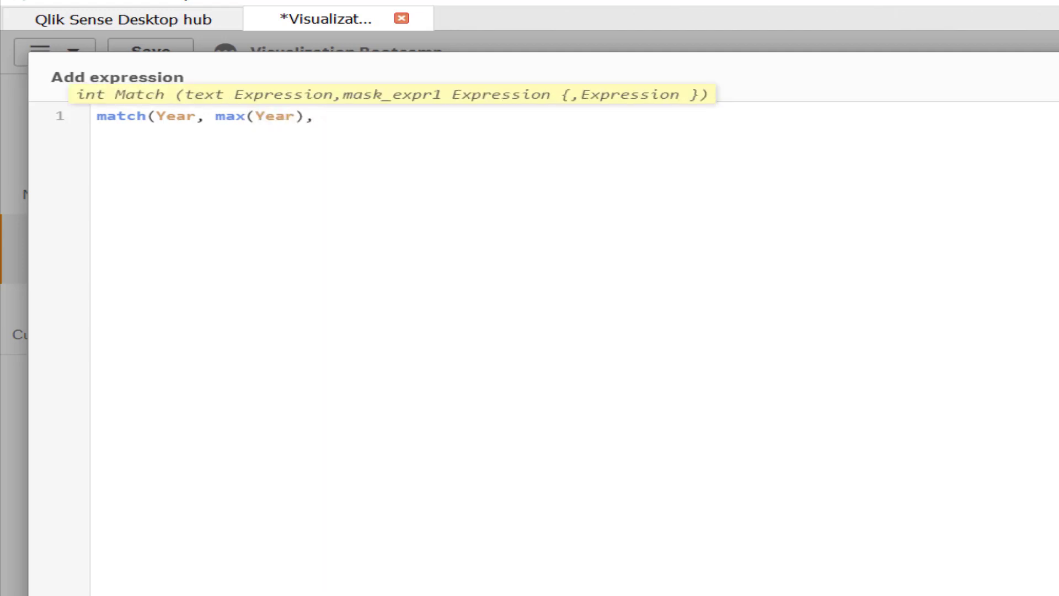
key(Return)
text(())
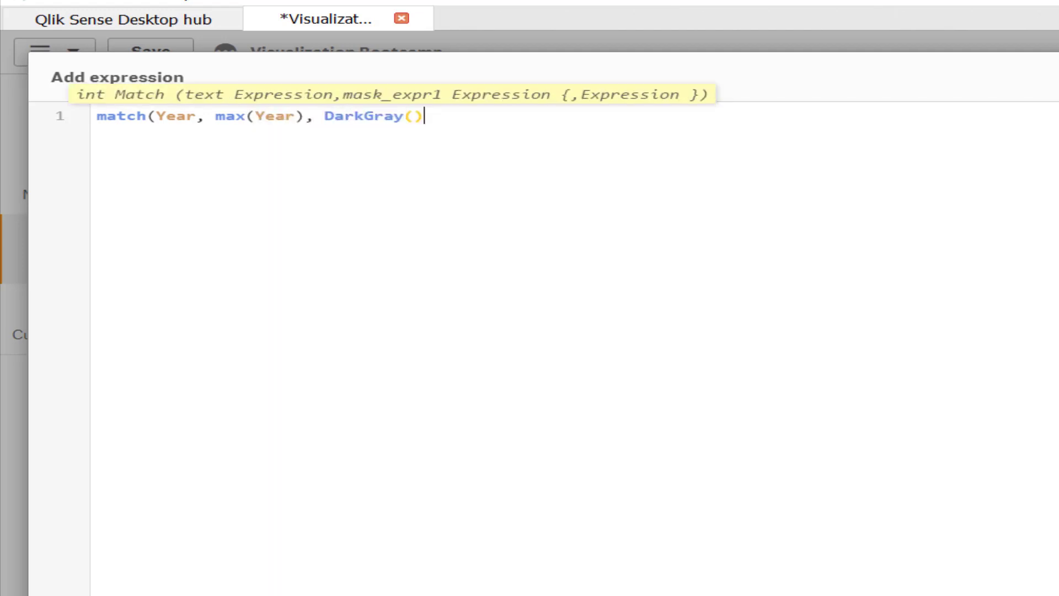
text(, light)
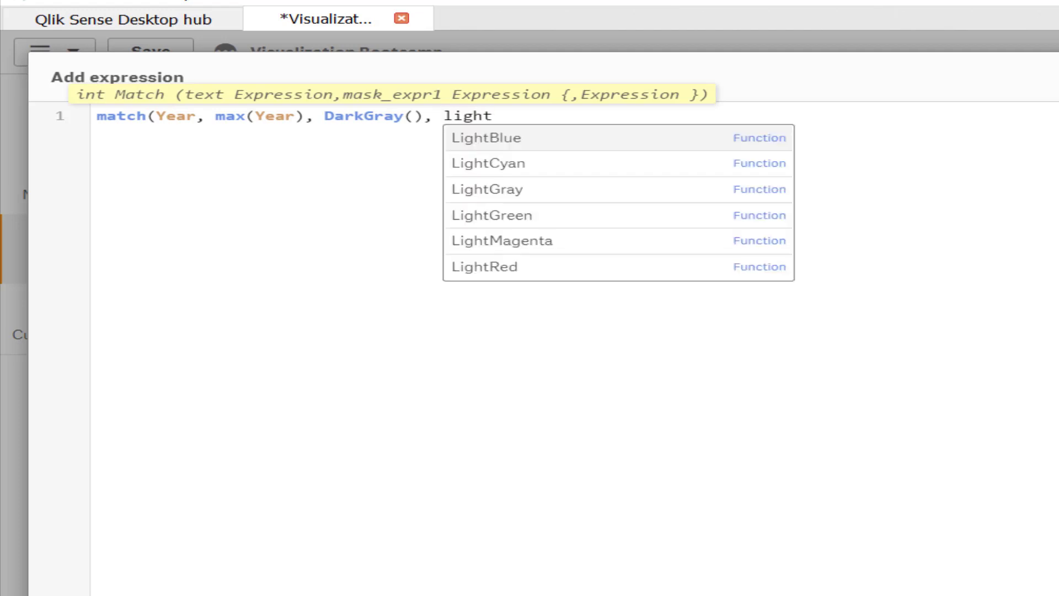
key(Down)
key(Down)
key(Return)
text(()))
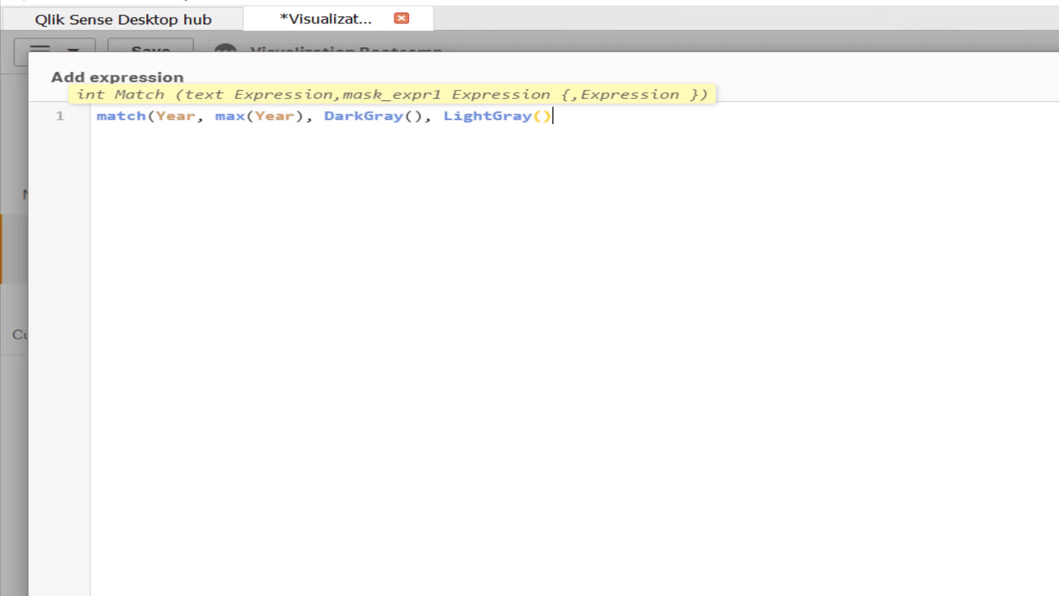
Wrap the colour expression in pick(…) and append DarkGray() and LightGray() options
click(103, 117)
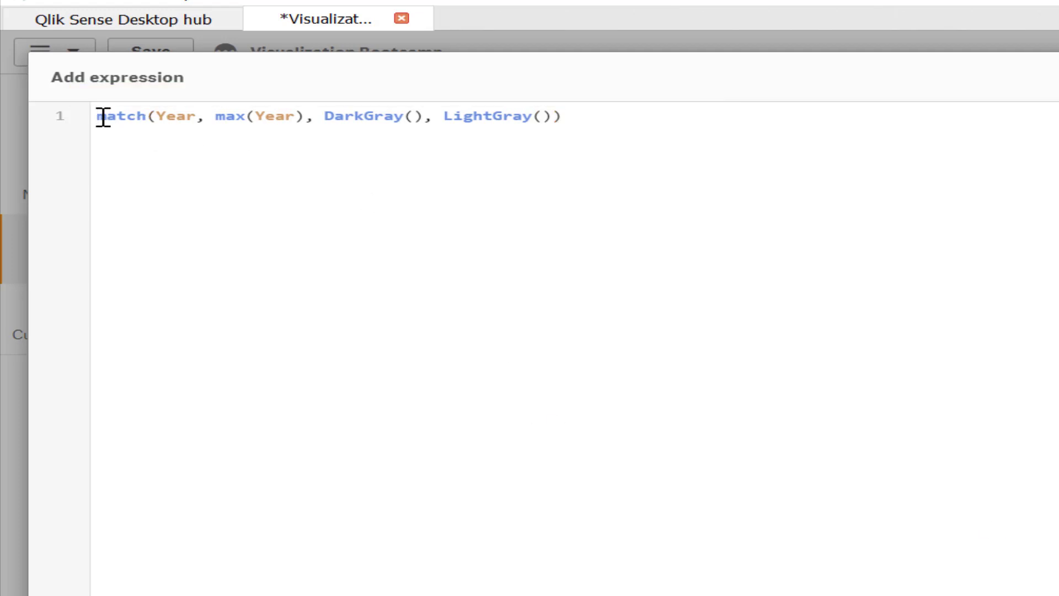
text(pick()
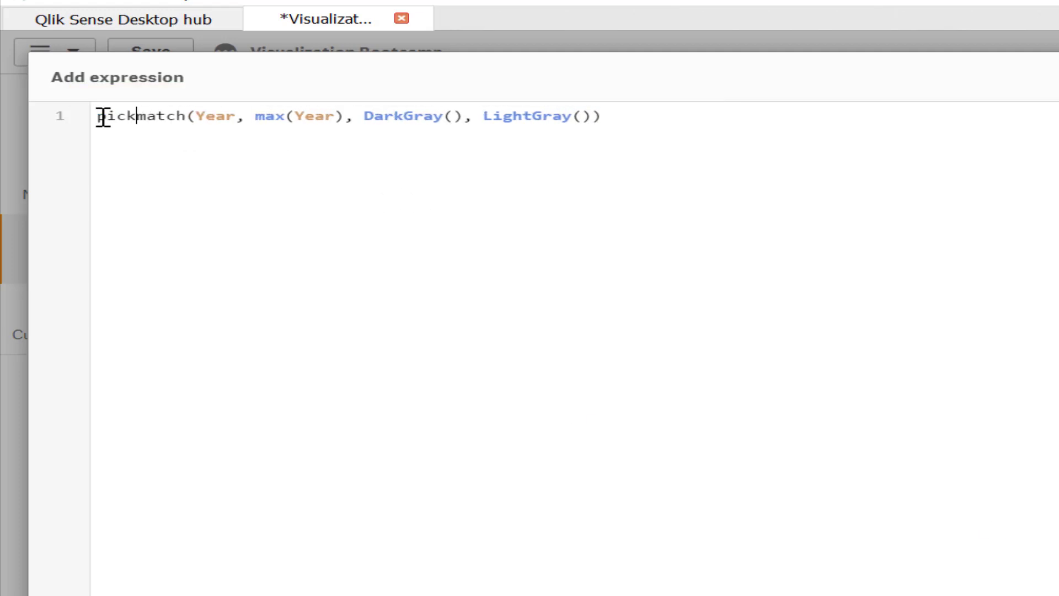
click(647, 112)
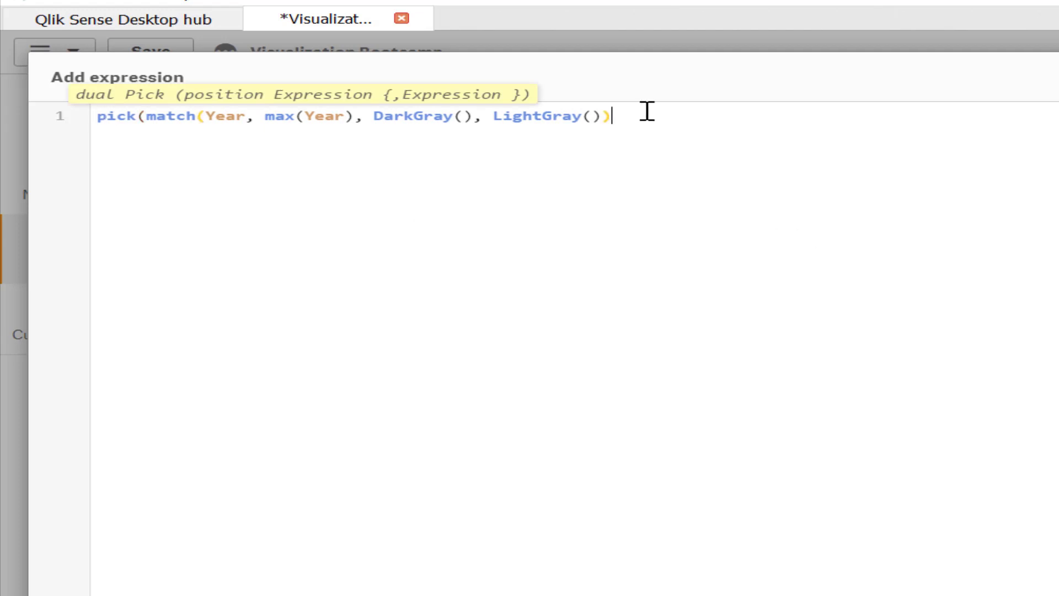
text(, da)
key(Return)
text((),)
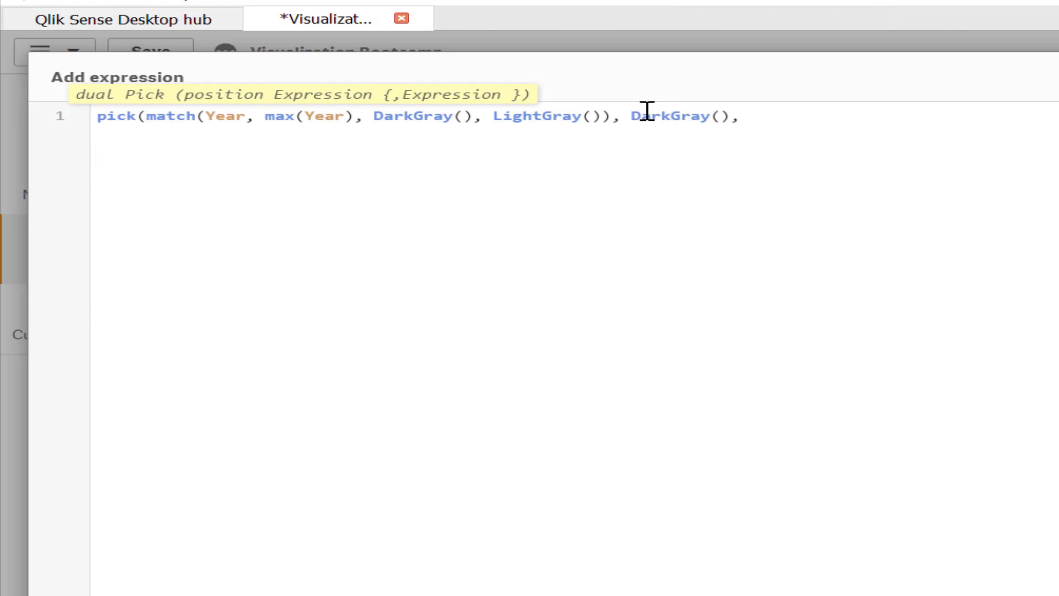
text( lig)
key(Return)
text(()))
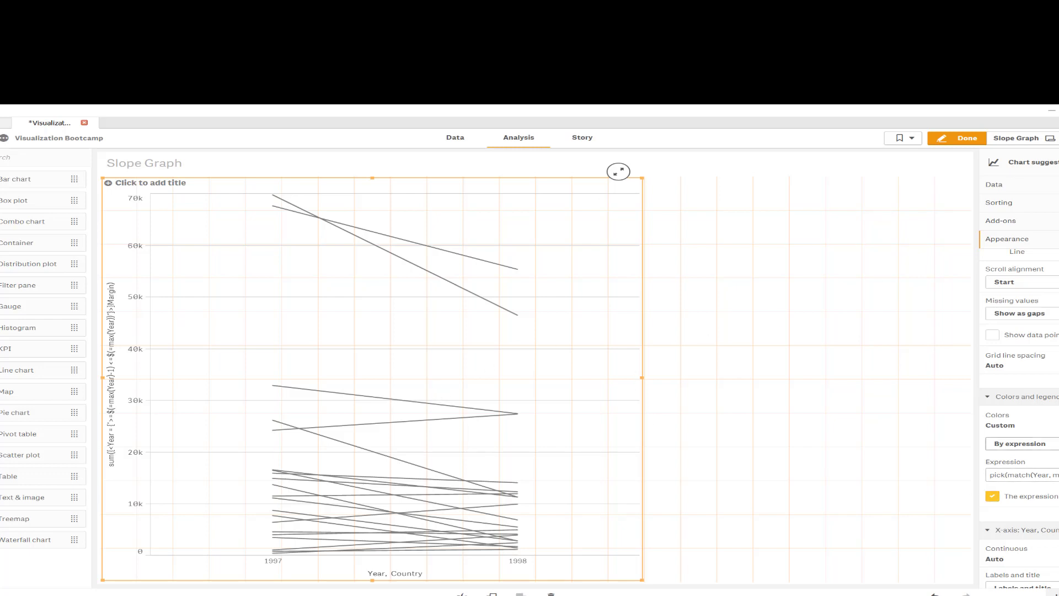
Turn on Show data points and Value labels for the slope lines
click(993, 335)
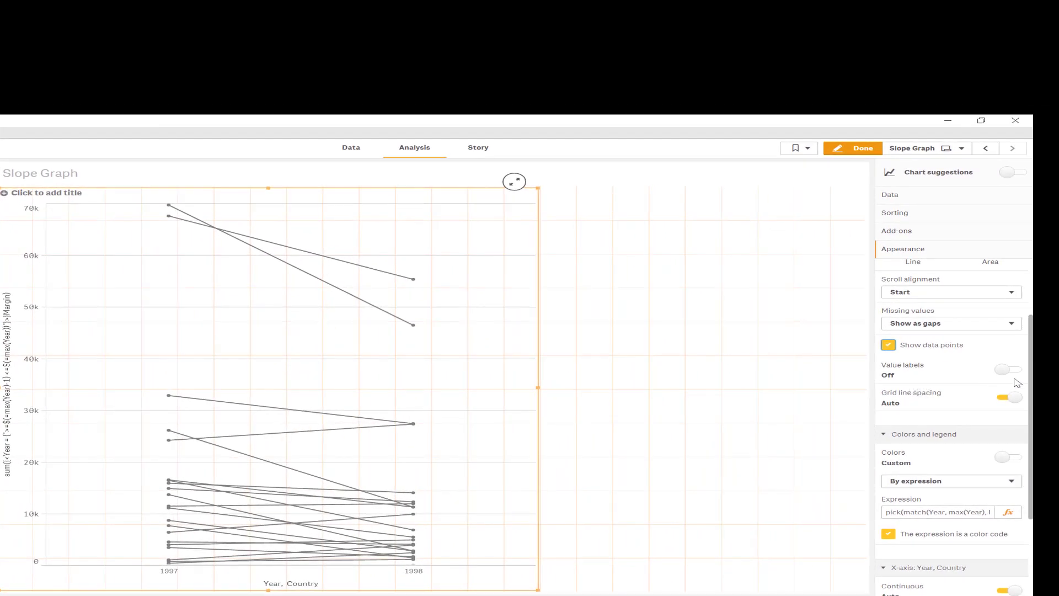
click(1014, 370)
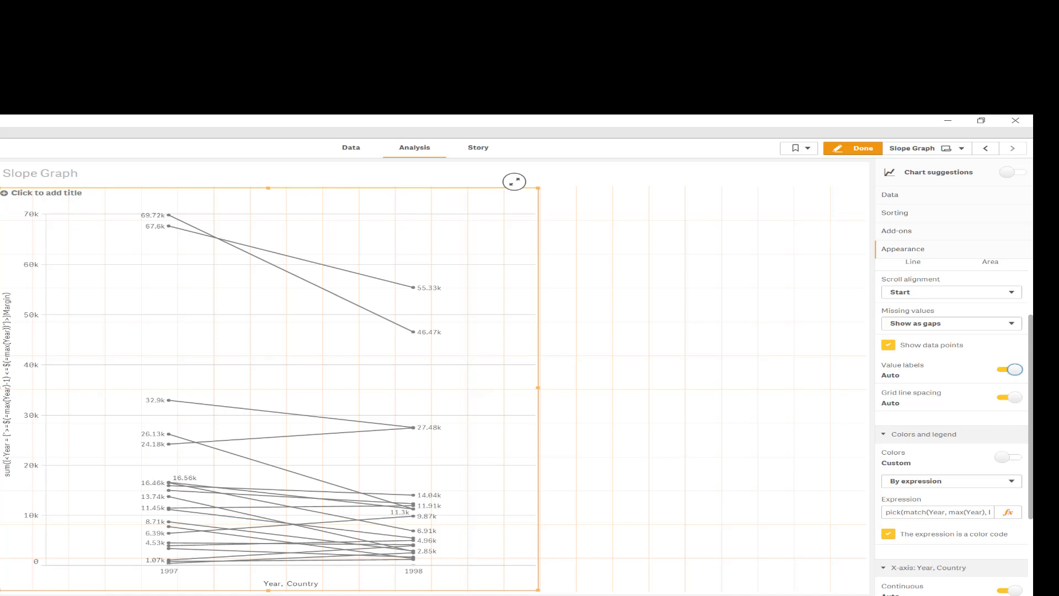
scroll(1027, 474, down, 3)
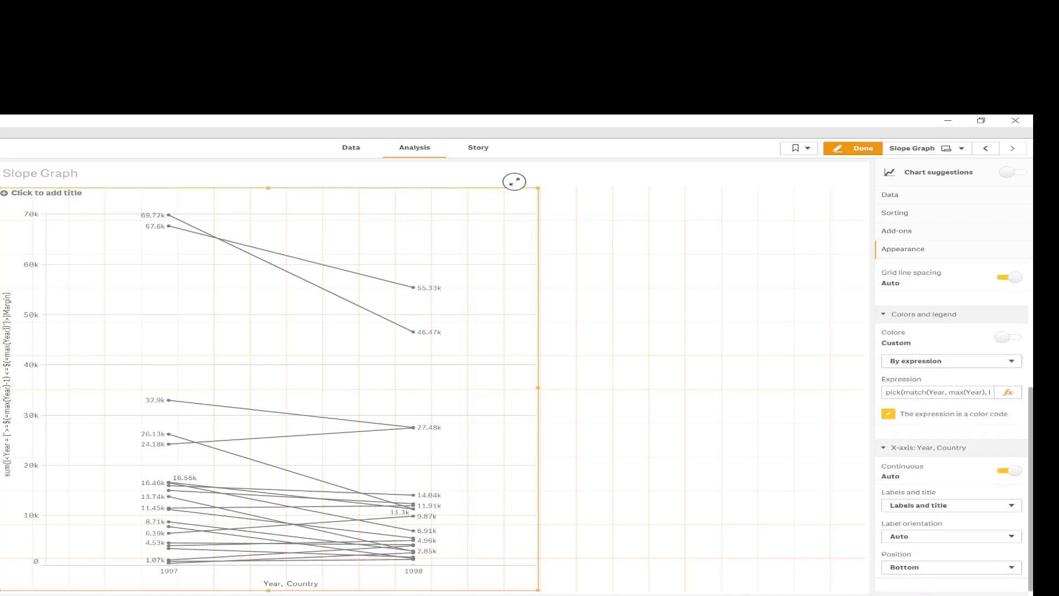
scroll(1028, 475, up, 3)
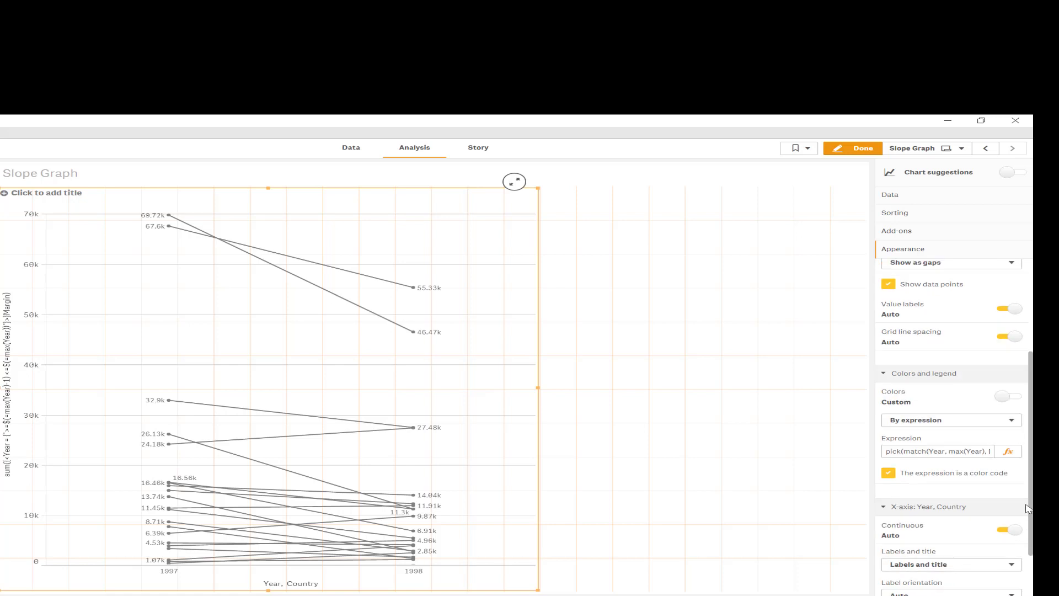
click(890, 196)
Set the margin measure's label to =(max(Year)) & ' vs. ' & (max(Year)-1)
click(945, 366)
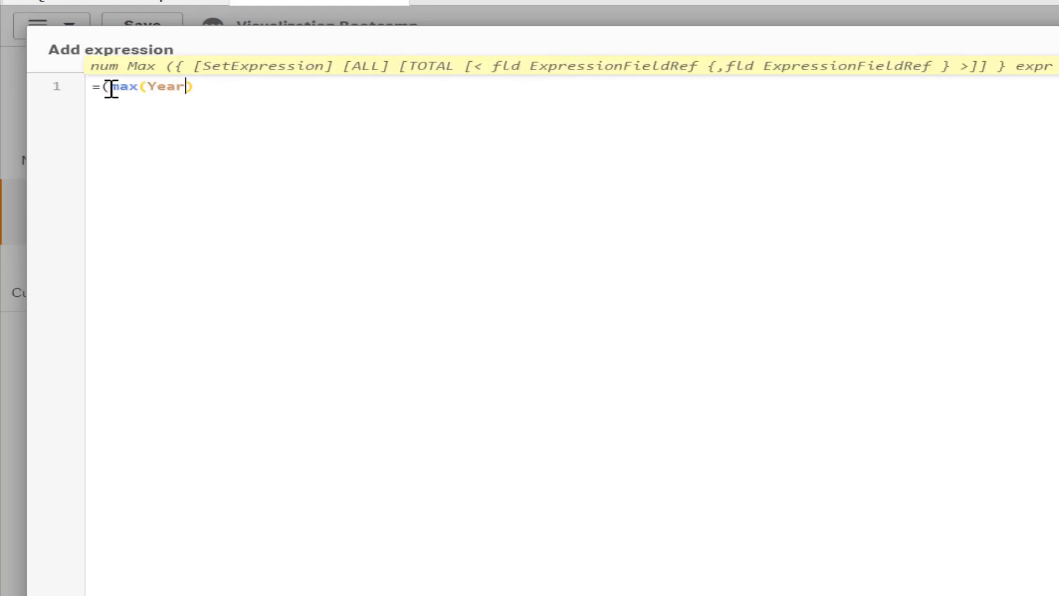
text())
click(307, 93)
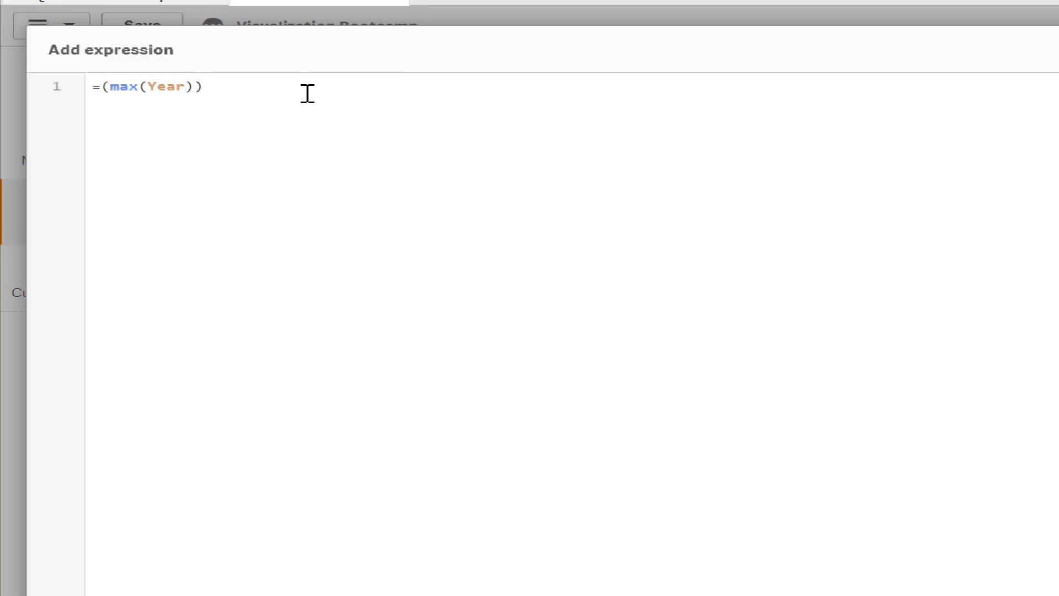
text(& ' vs)
text(. ' & )
text(())
text(max)
text(())
text(-1)
click(373, 84)
text(Year)
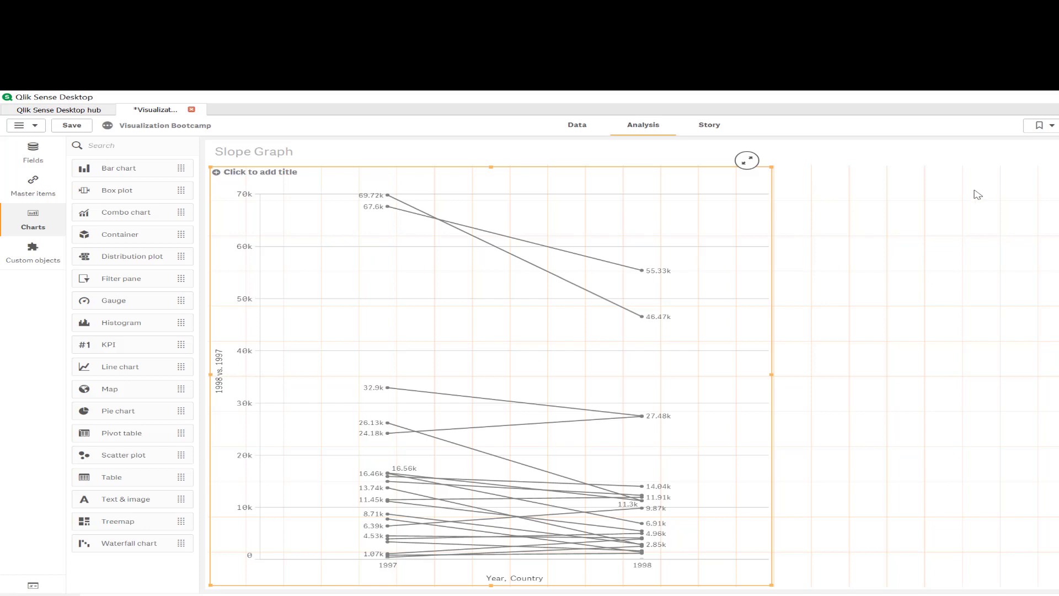
Add a short filter pane beside the chart with Year and Country fields
click(34, 185)
click(33, 219)
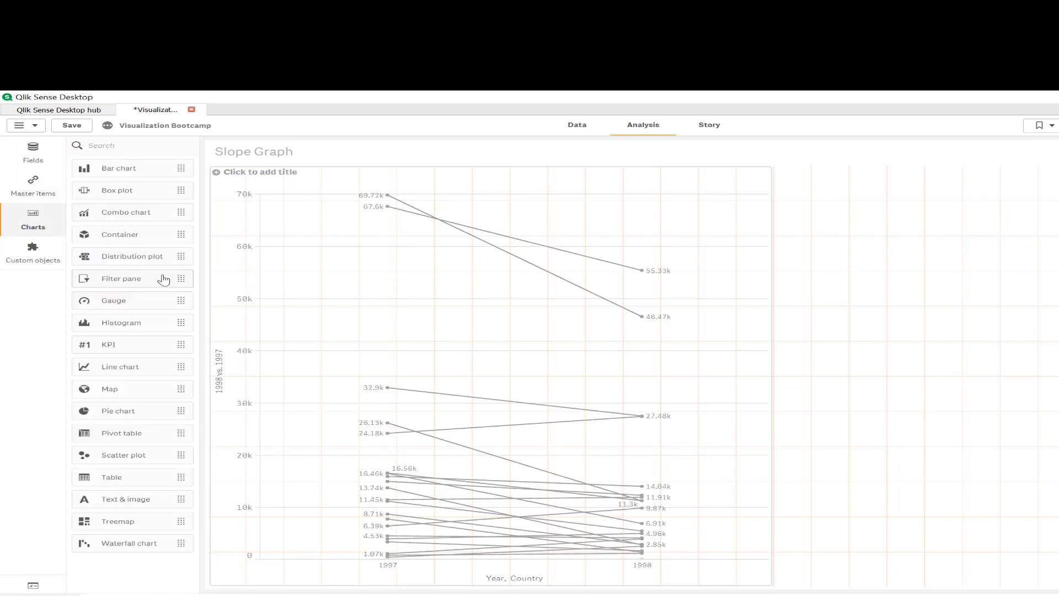
drag(155, 284, 918, 209)
drag(1029, 382, 1024, 223)
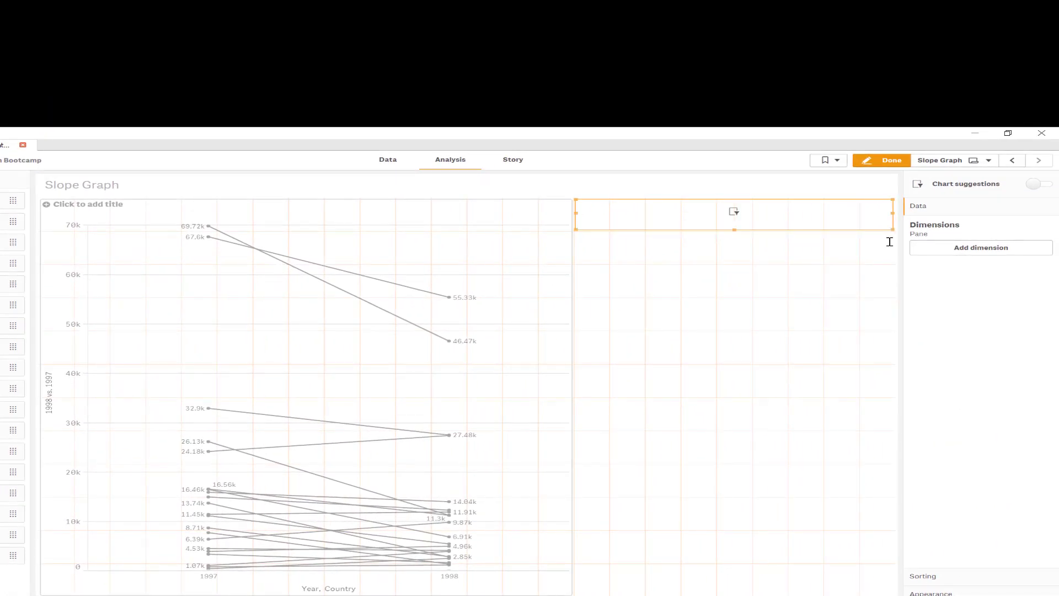
click(1004, 251)
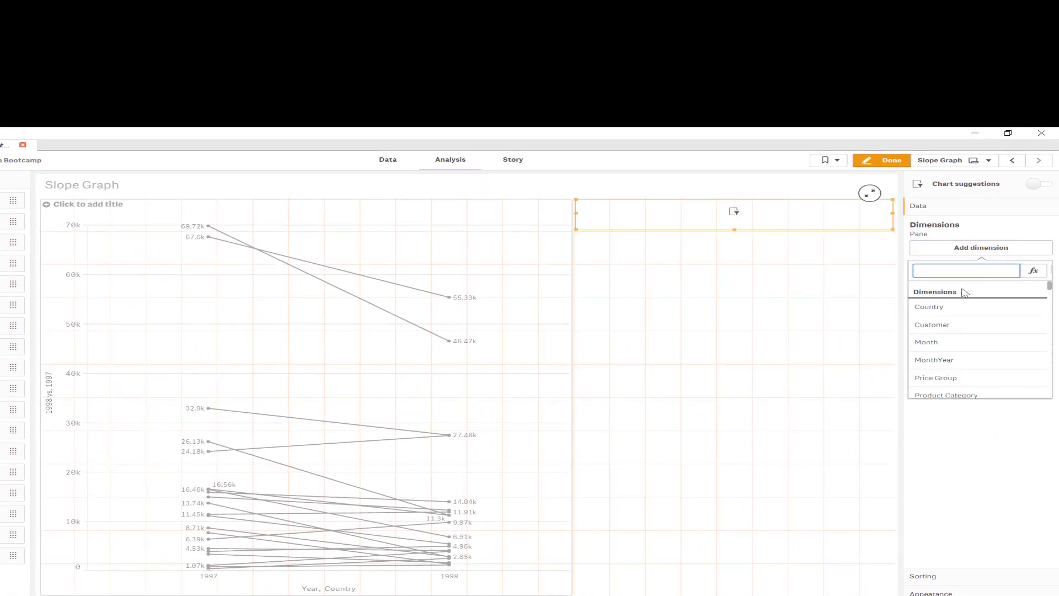
click(977, 323)
click(992, 275)
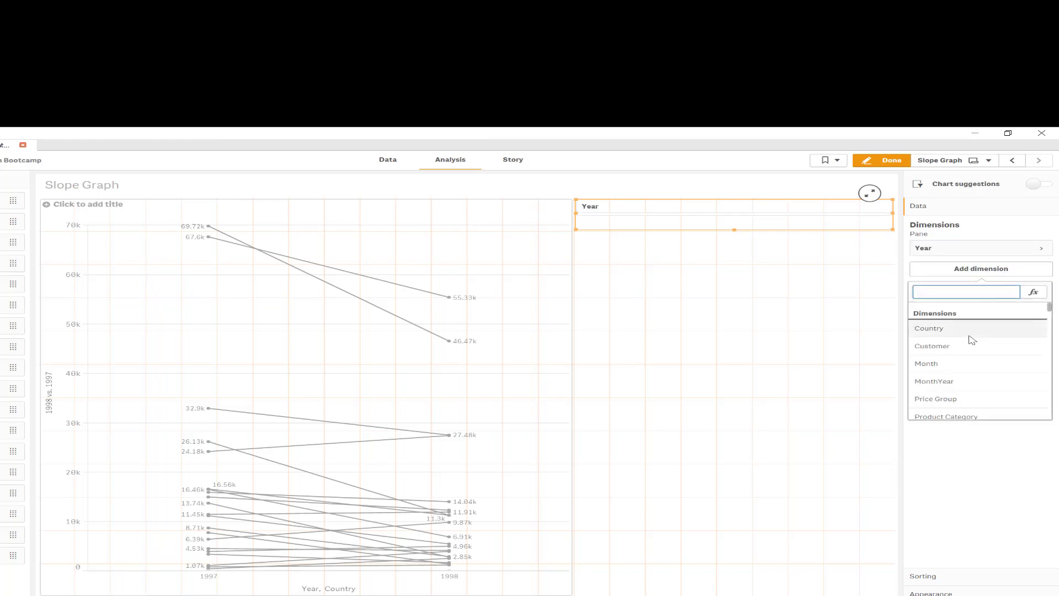
click(983, 320)
Finish editing and filter the slope graph to Belgium in the Country list
click(882, 161)
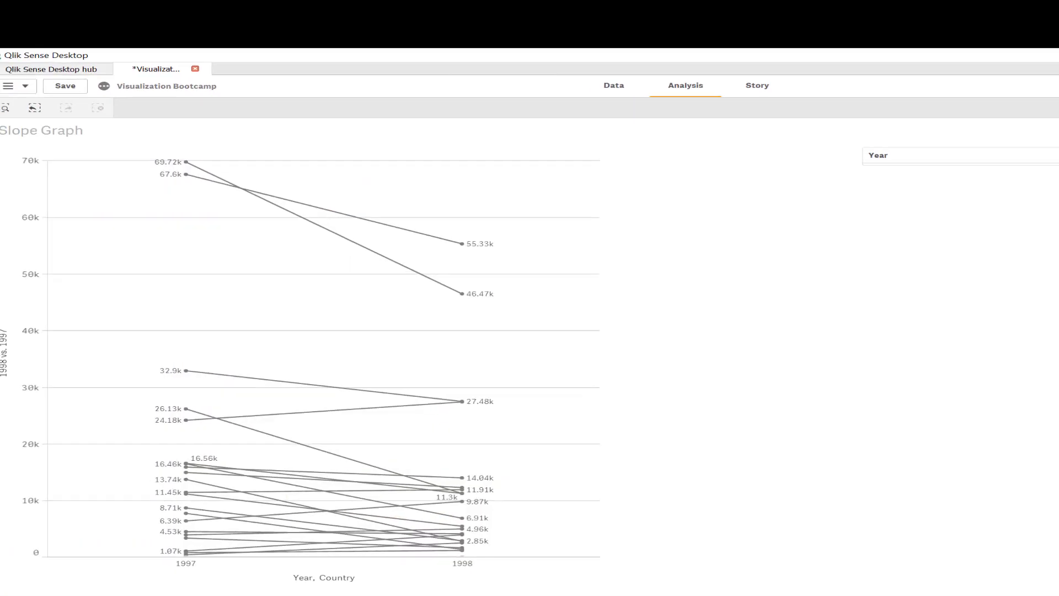
click(872, 219)
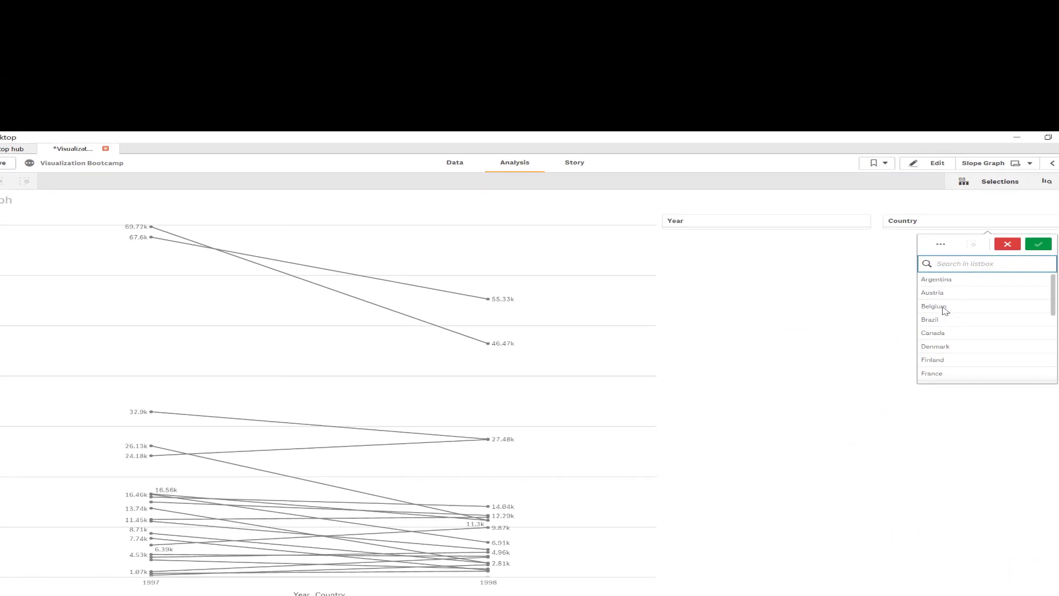
click(965, 304)
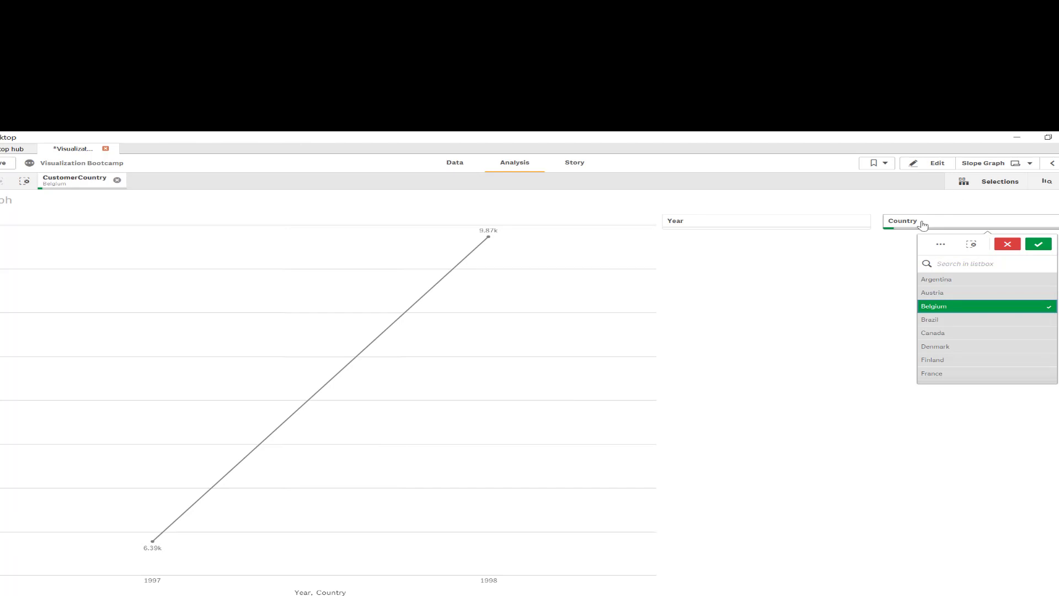
Insert set identifier 1 into the margin expression so it reads sum({1<Year=...}>Margin)
click(936, 166)
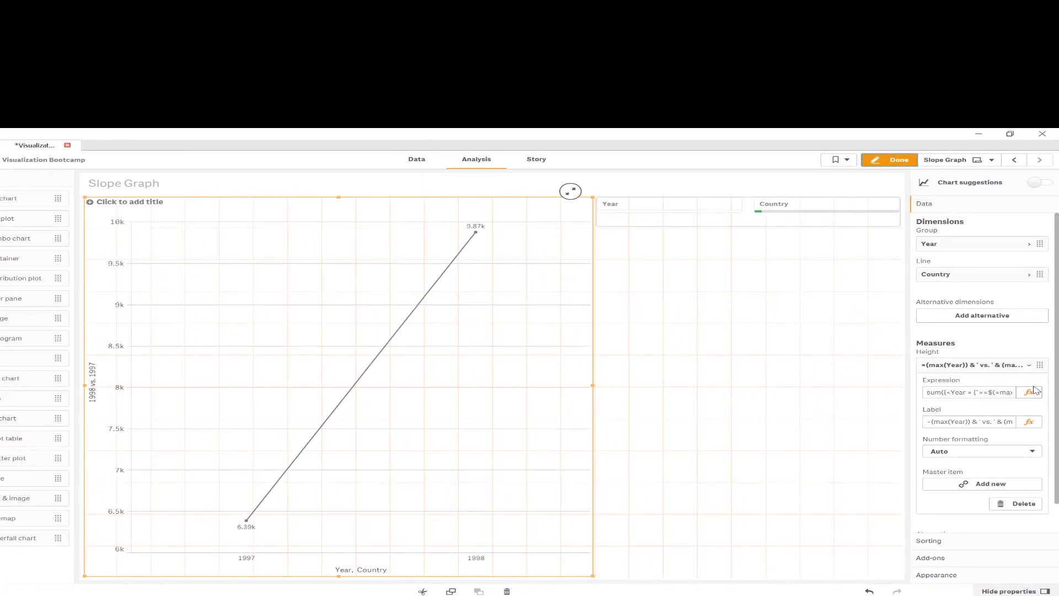
click(1029, 393)
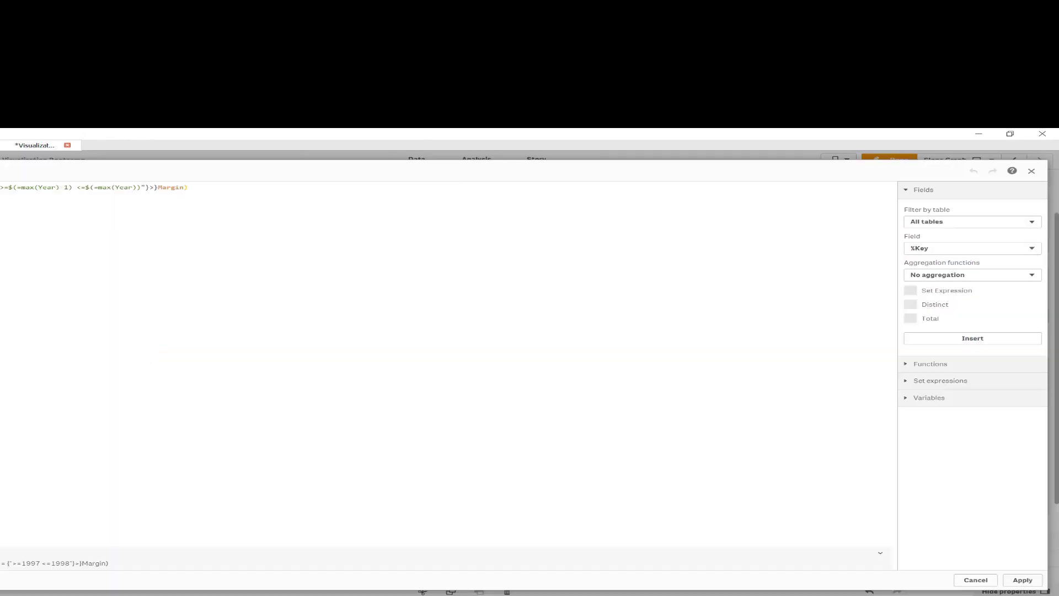
click(0, 188)
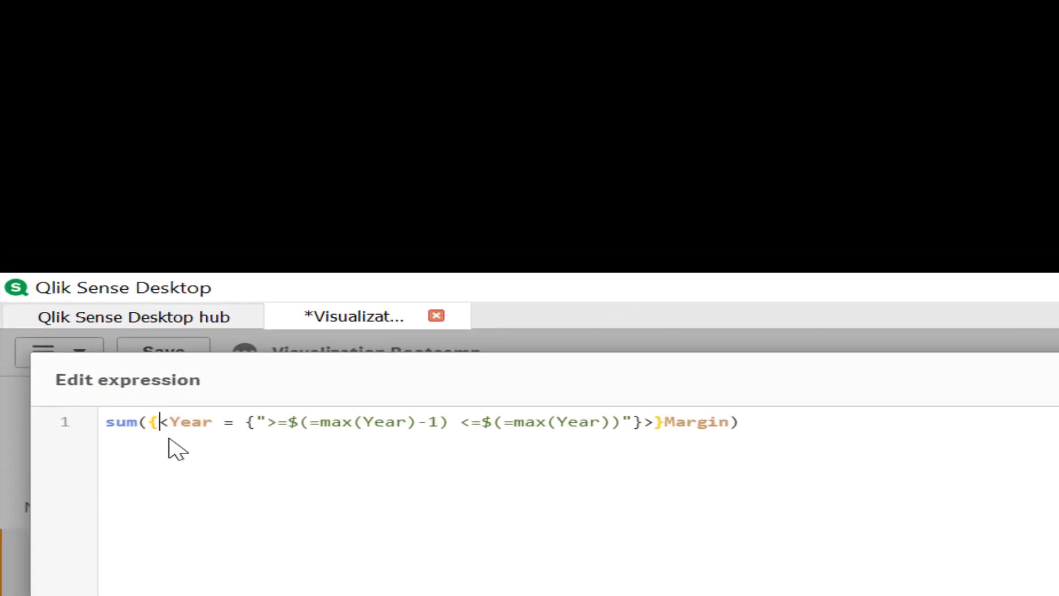
text(1 <Year = {">=$(=m)
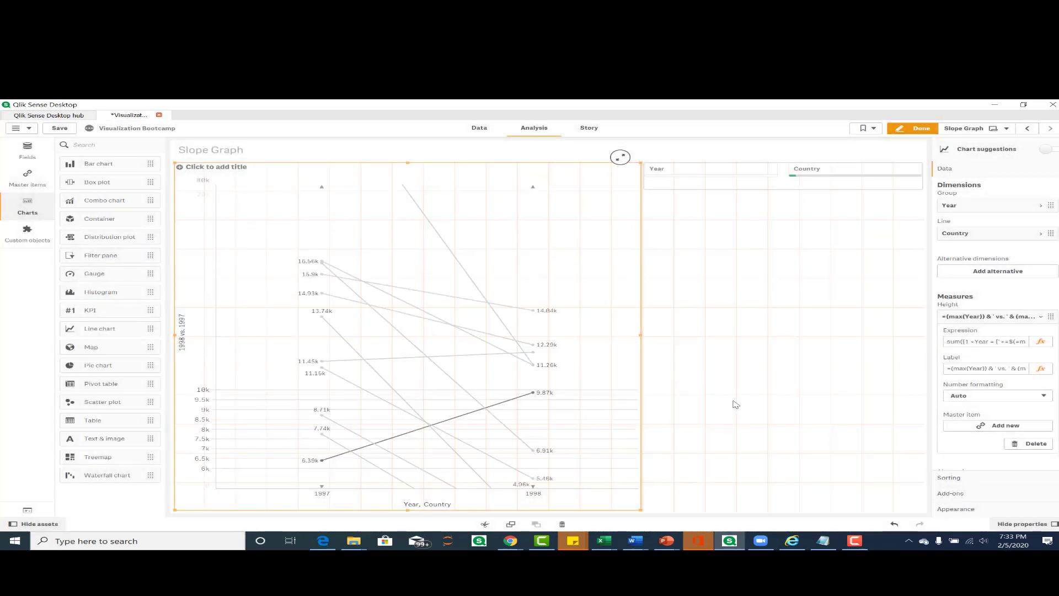
Clear the Belgium selection in the Country filter and select Brazil instead
click(913, 128)
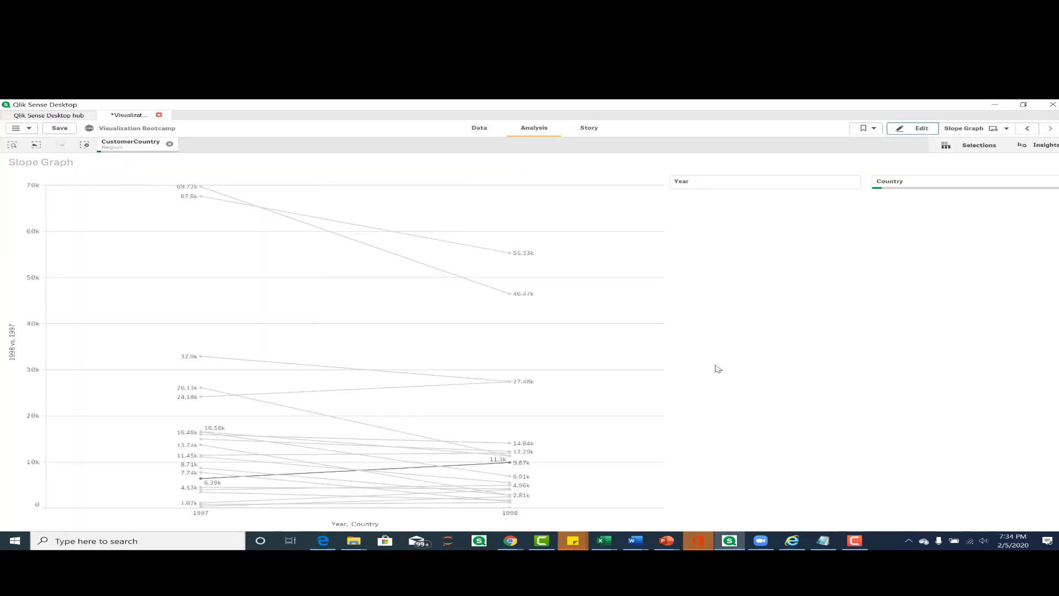
click(910, 183)
click(169, 145)
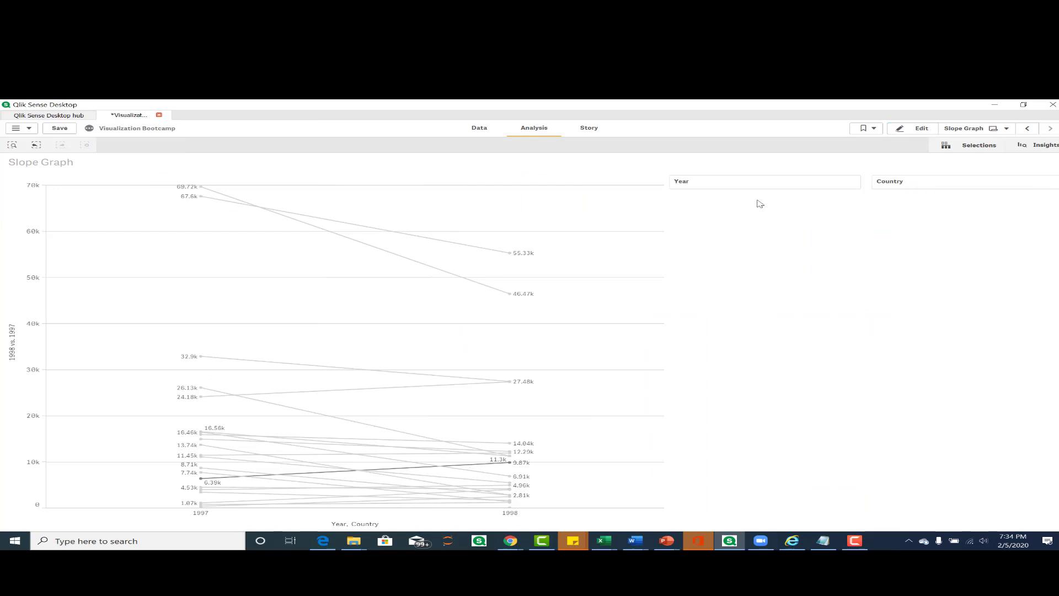
click(895, 185)
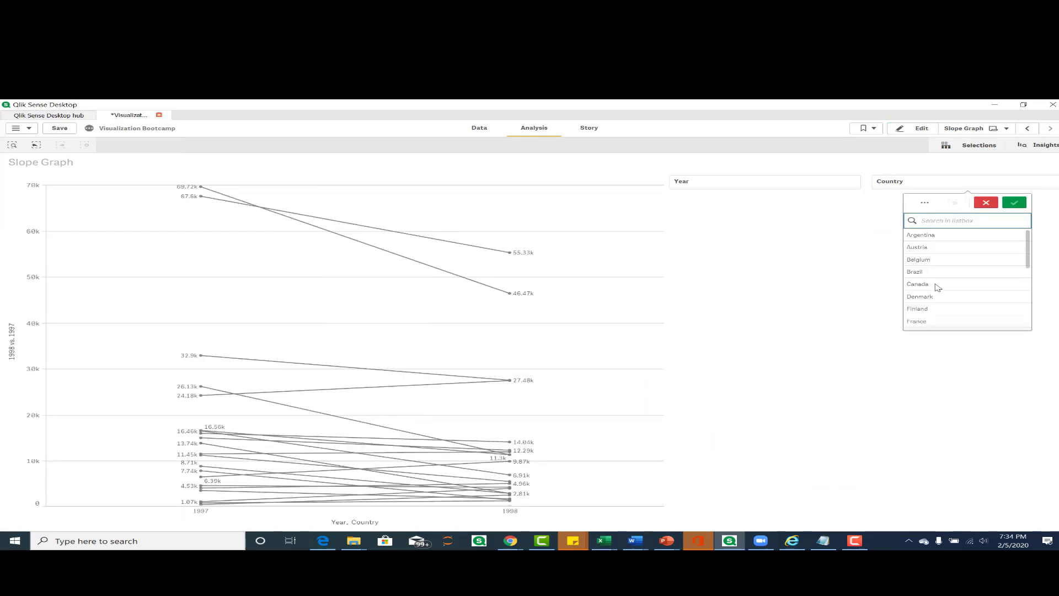
click(934, 273)
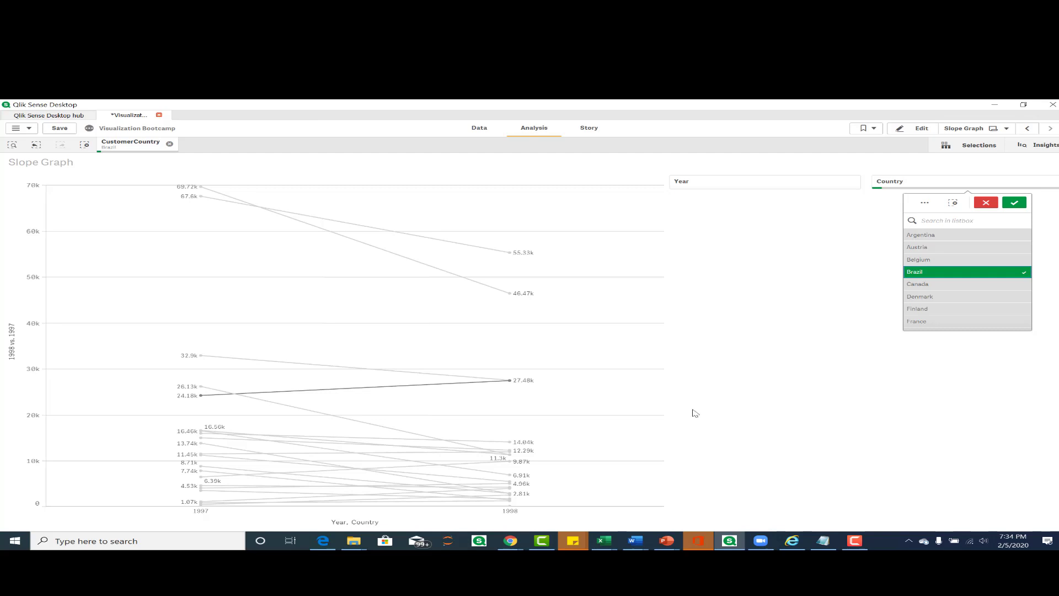
Bring Chrome forward in a new tab and go to the Analytics Hub Academy page
mouse_move(510, 541)
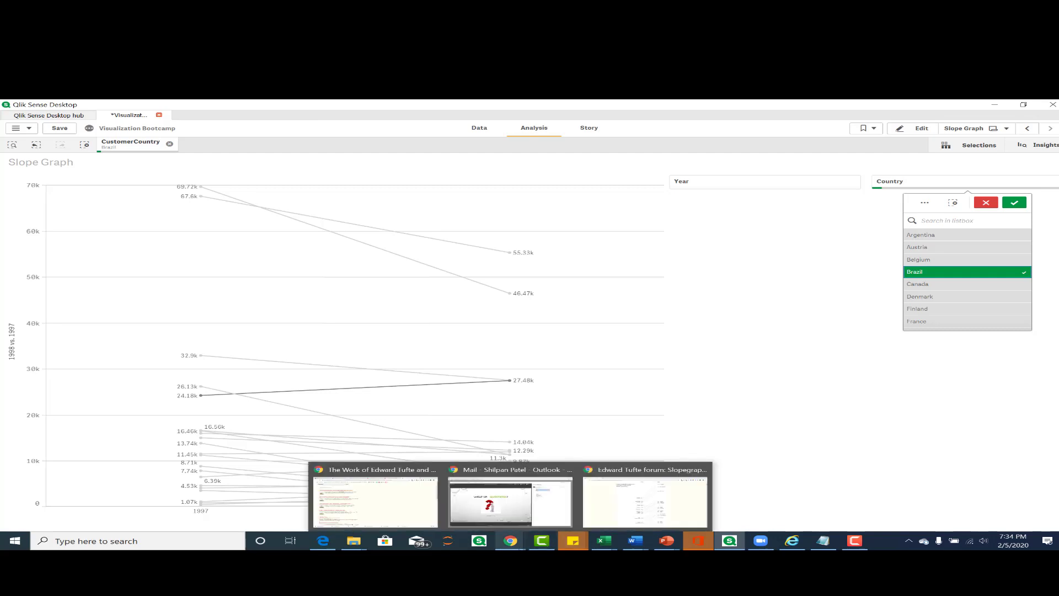
click(605, 502)
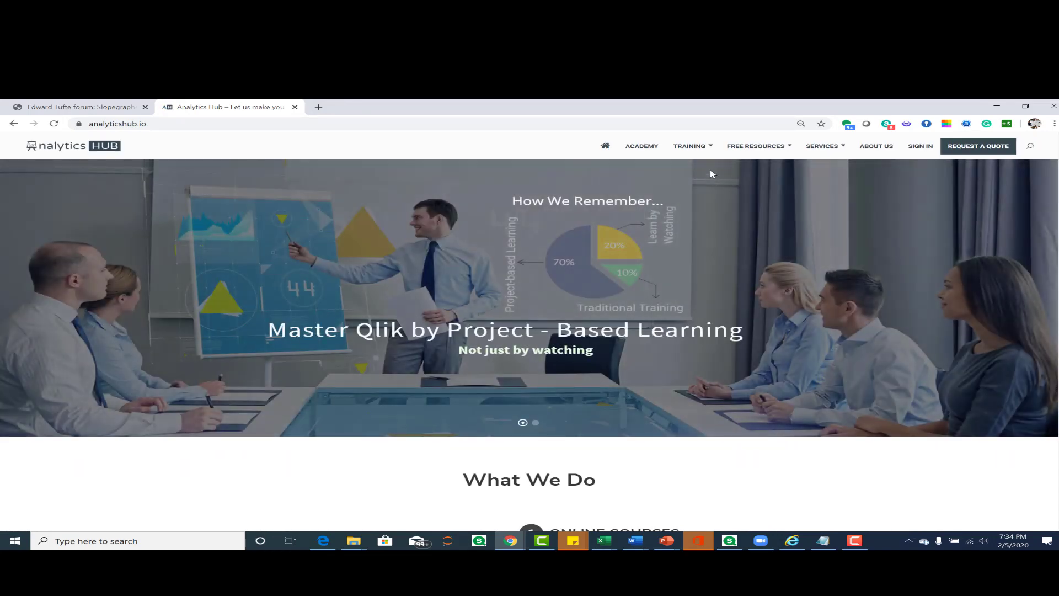
click(707, 154)
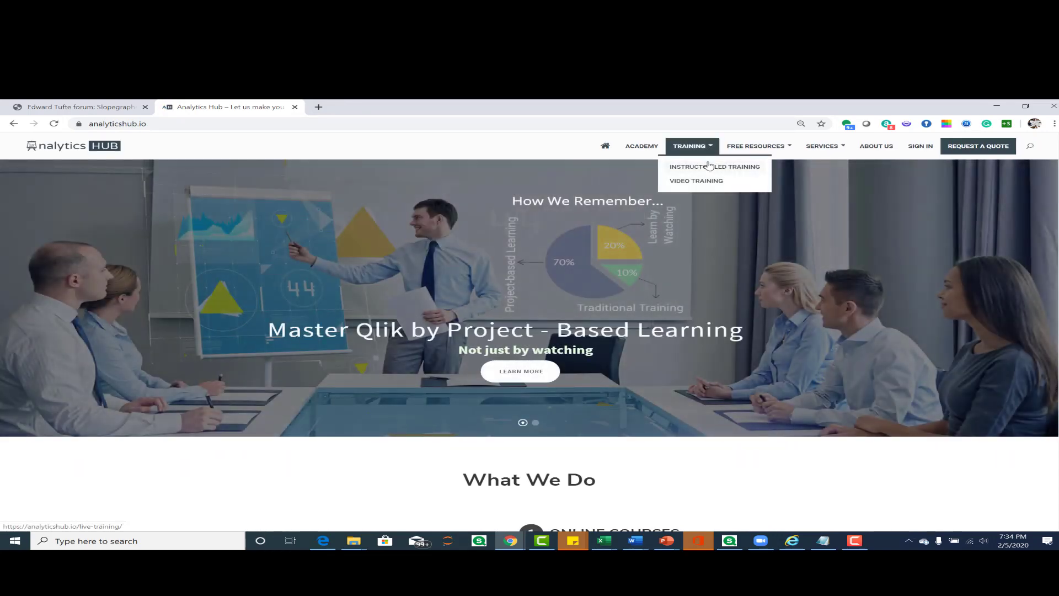
click(642, 146)
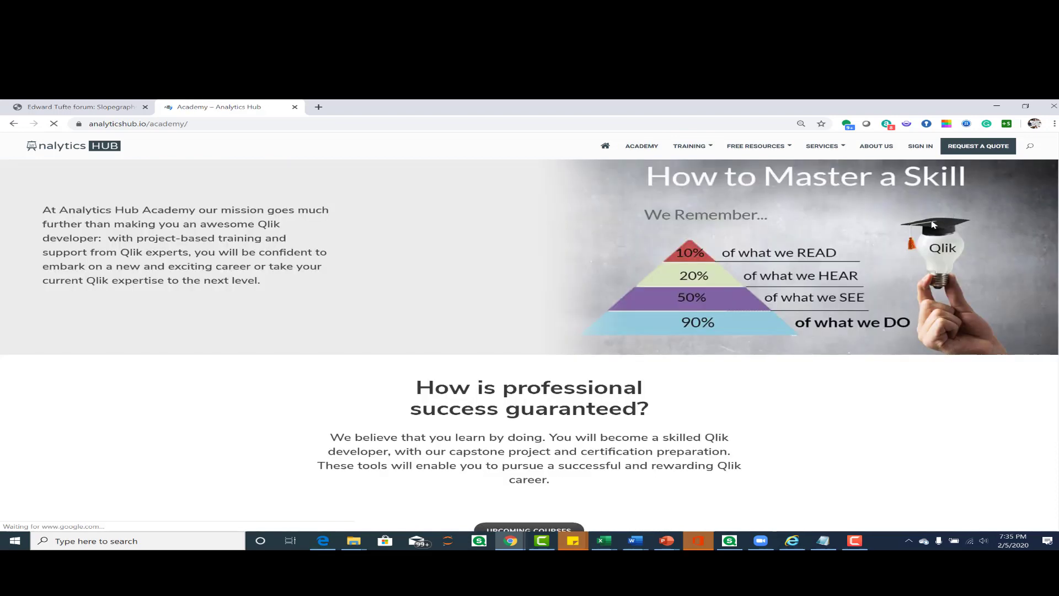
Scroll to the pricing cards and open the Pro Membership page ($20.00 / month)
scroll(933, 224, down, 15)
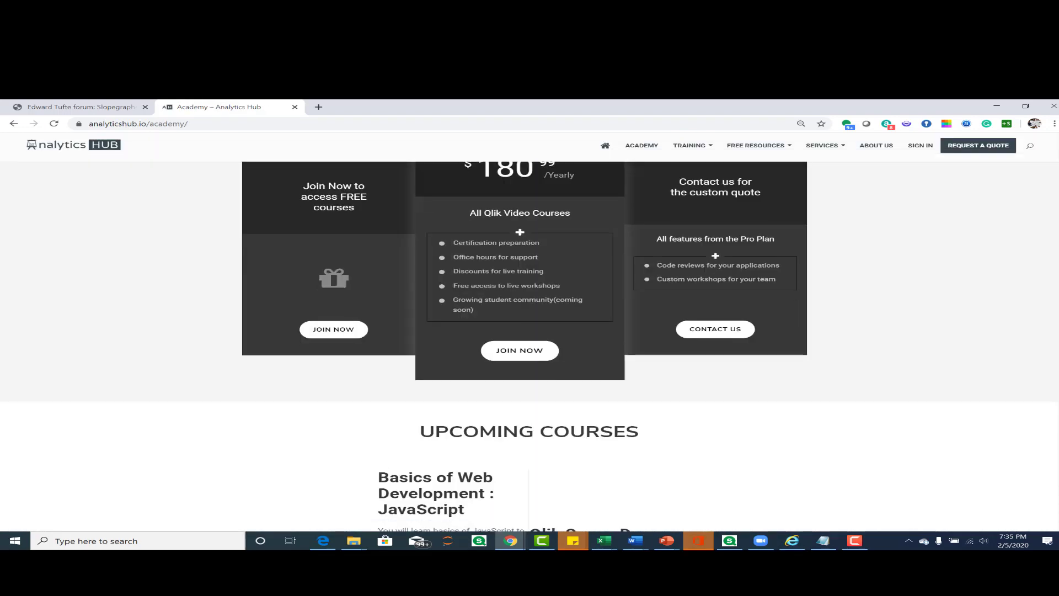
scroll(1025, 268, up, 1)
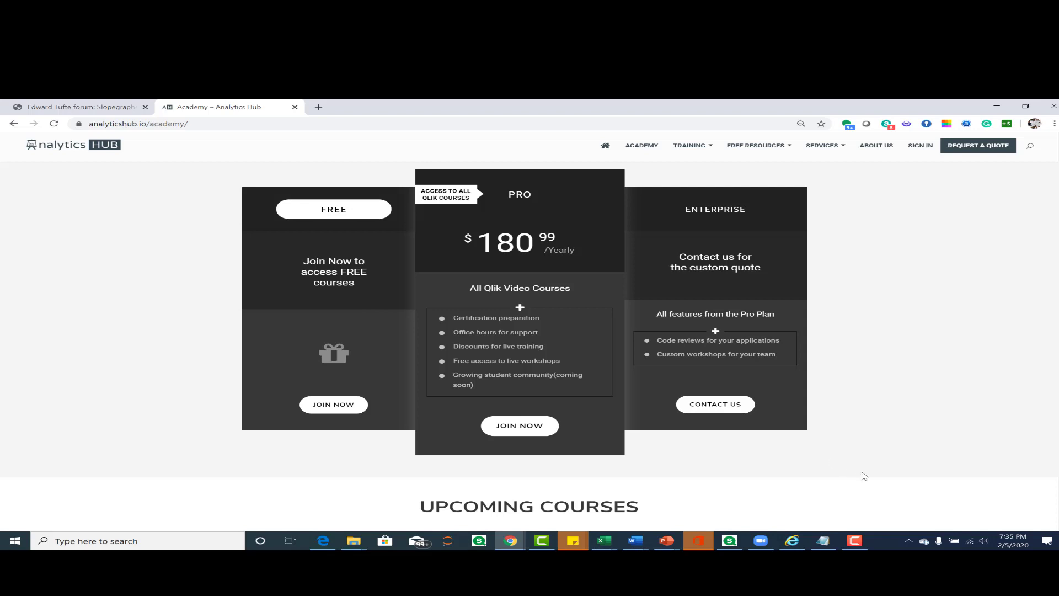
scroll(865, 476, down, 10)
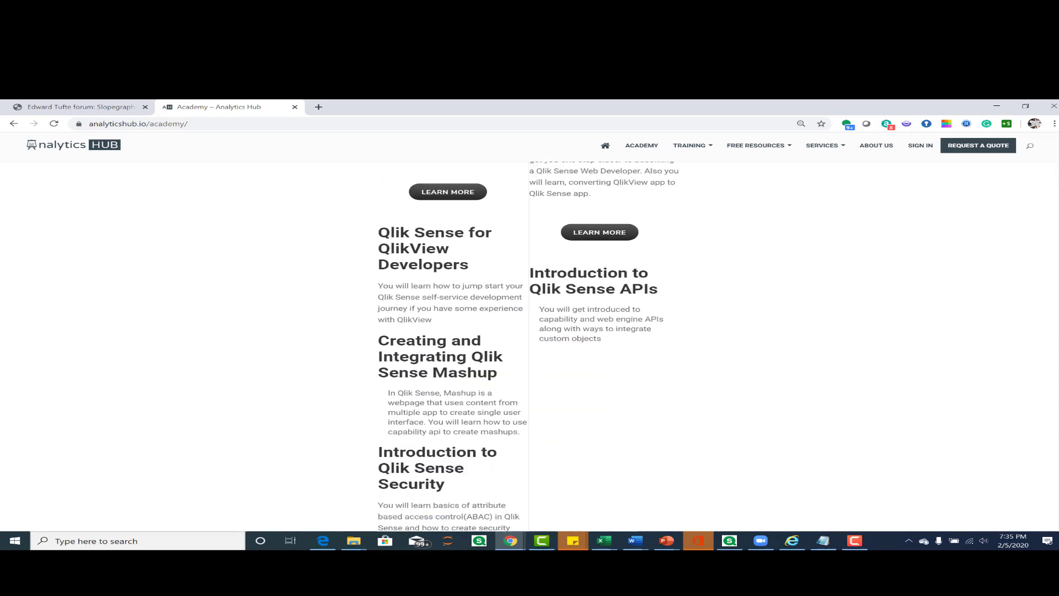
click(830, 366)
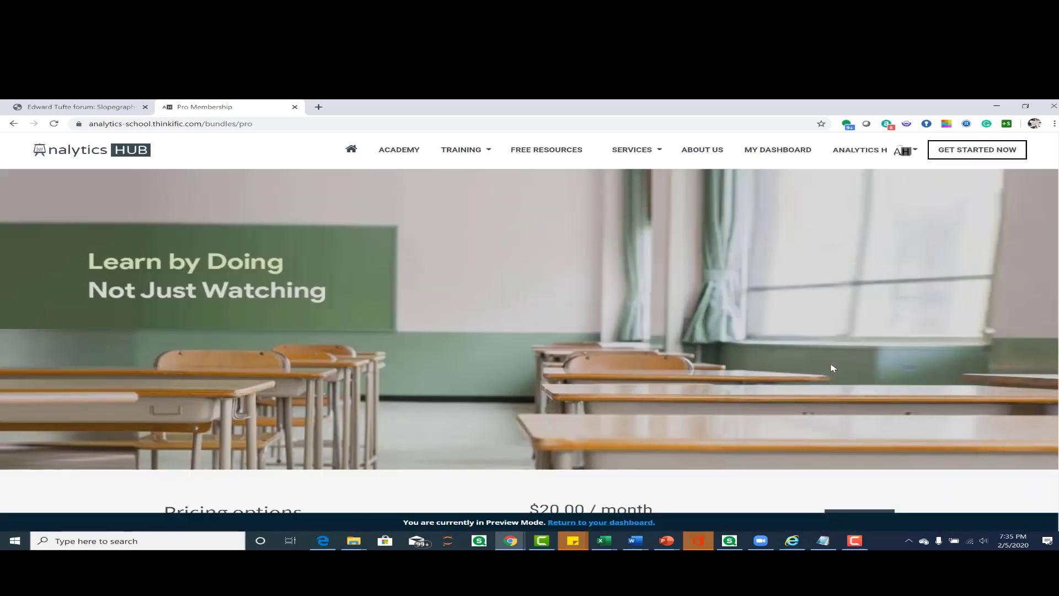